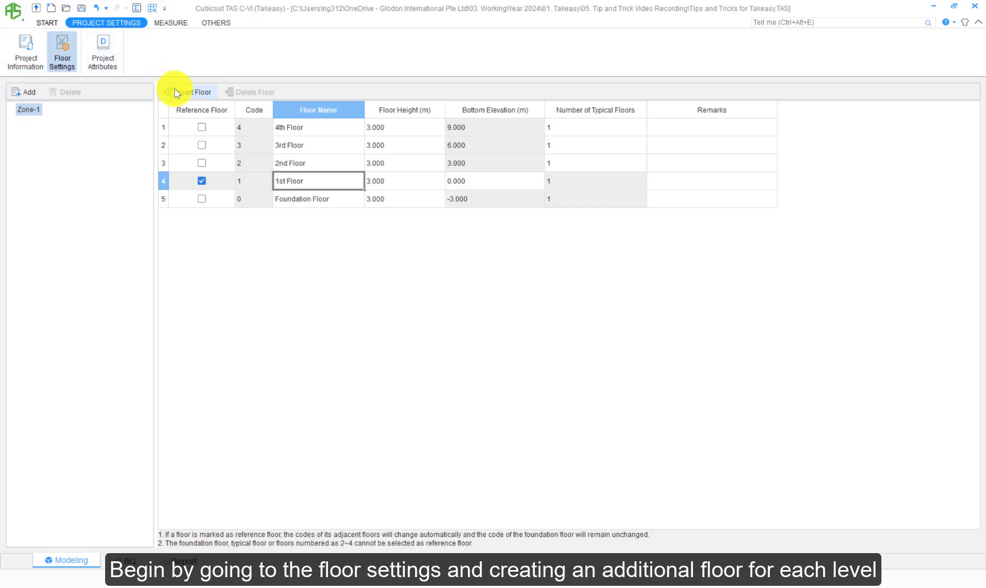
# Step: Insert a new floor above the 1st Floor and rename the 1st Floor as "1st Floor - Floor Finishes"
pyautogui.click(174, 91)
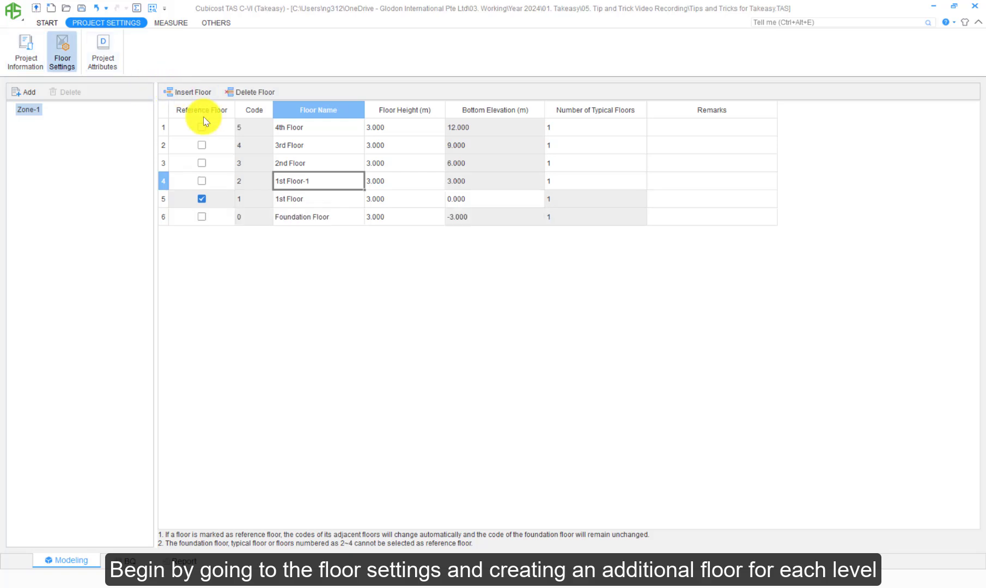
pyautogui.click(319, 198)
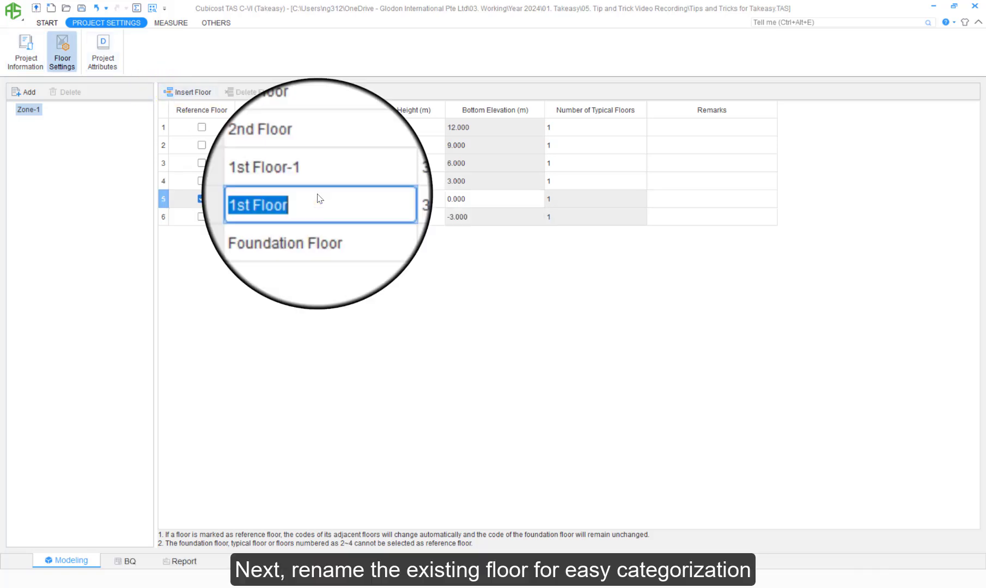
pyautogui.click(308, 197)
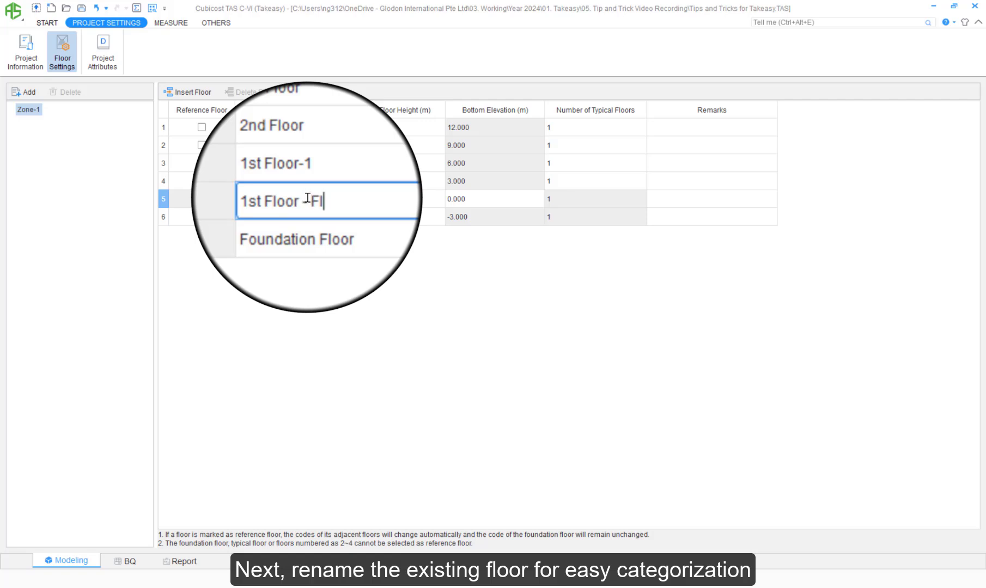
pyautogui.write('- Floor Finishes')
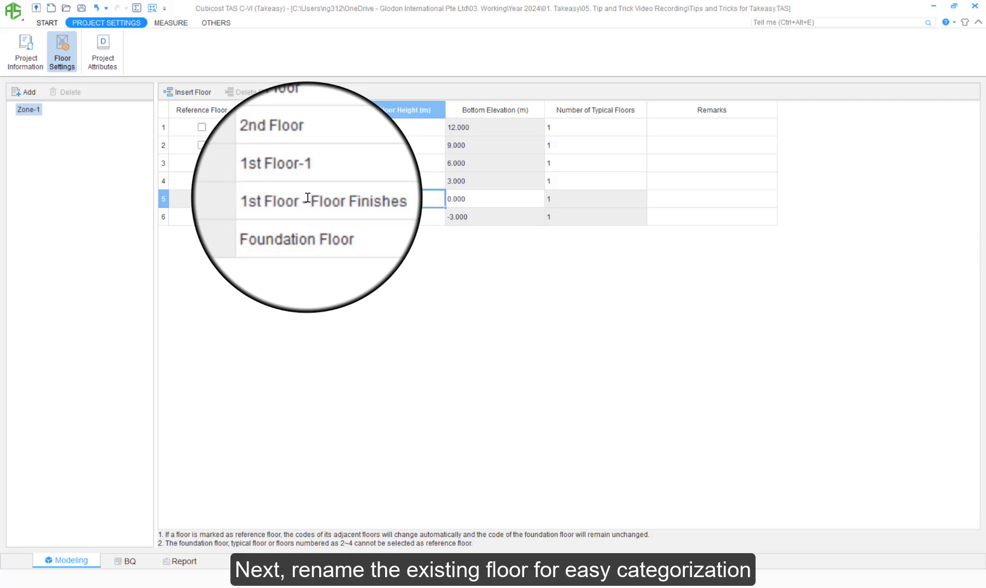
# Step: Rename the inserted floor as "1st Floor - Ceiling Finishes"
pyautogui.press('Up')
pyautogui.moveTo(308, 198); pyautogui.dragTo(316, 189)
pyautogui.click(313, 180)
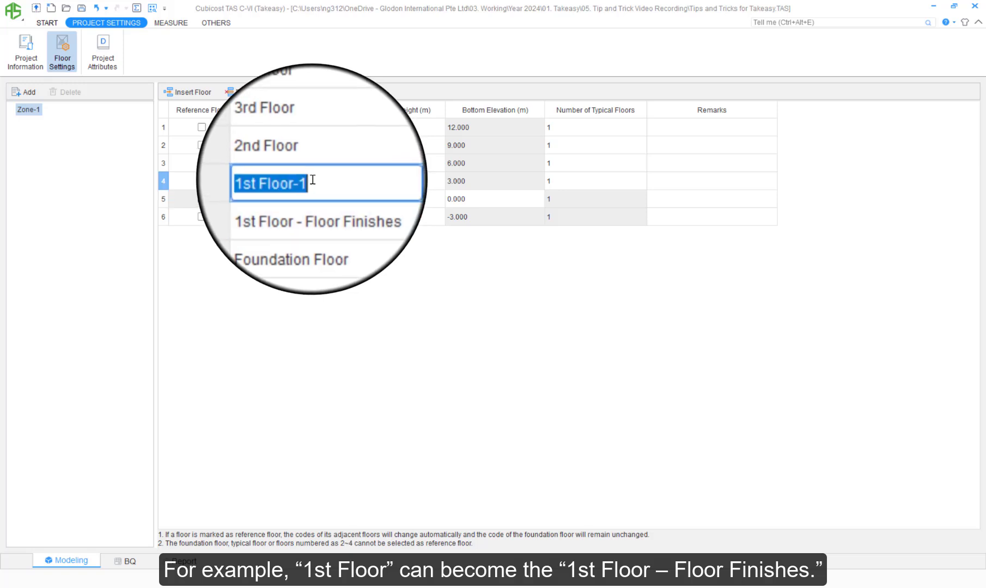
pyautogui.click(316, 180)
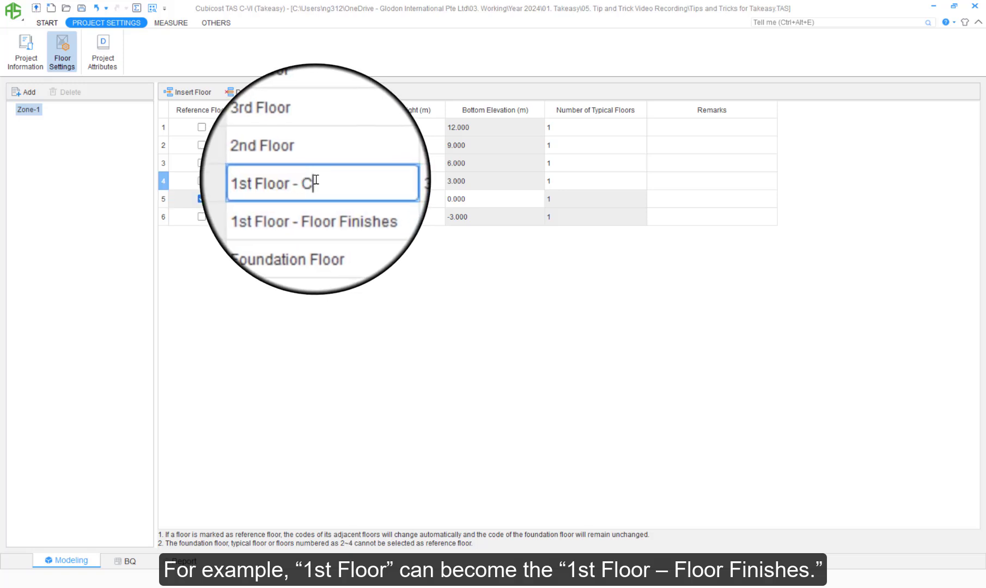
pyautogui.write('- Ceiling F')
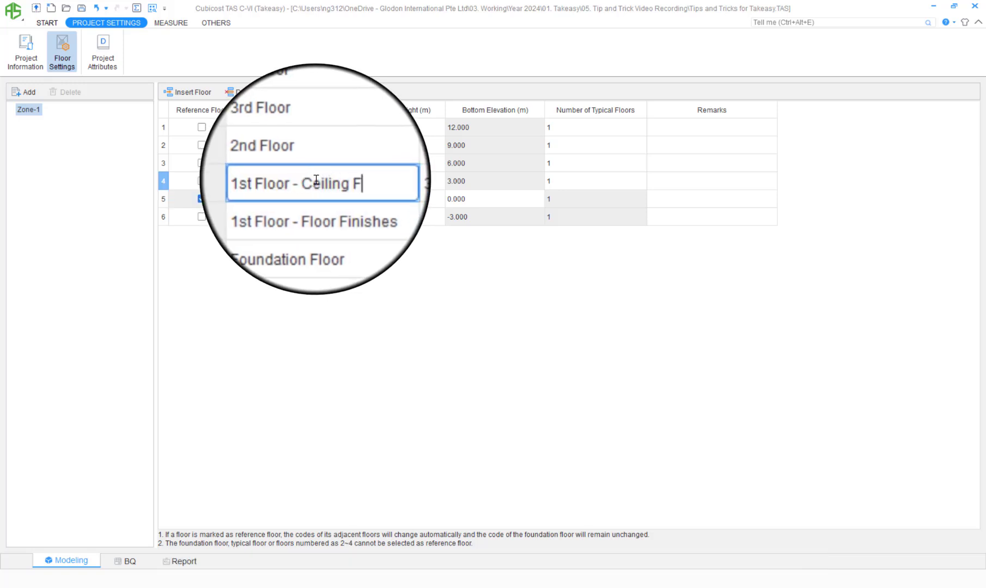
pyautogui.write('inishes')
pyautogui.press('Tab')
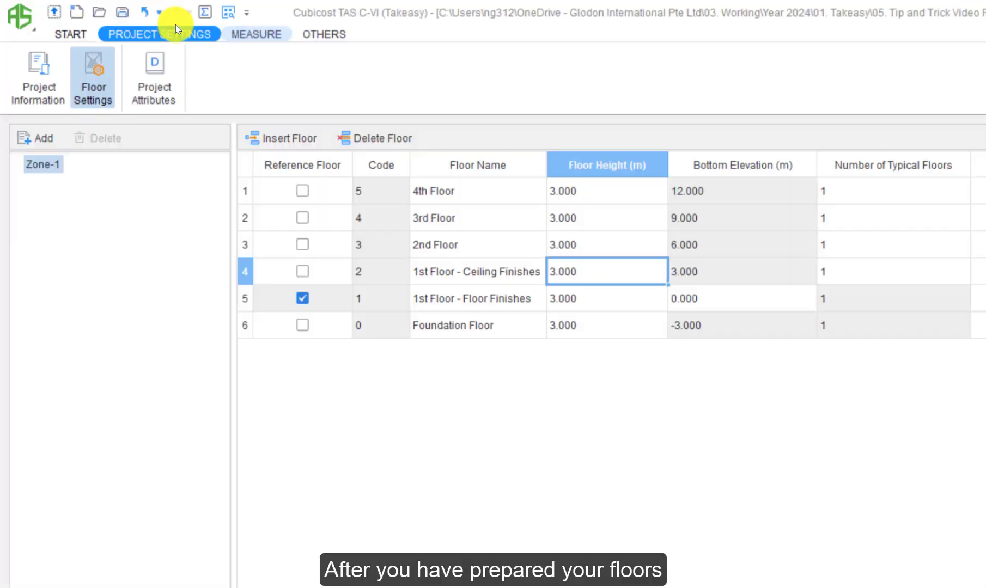
# Step: Make 1st Floor - Ceiling Finishes the current floor and copy all Custom Quantity entities to it from 1st Floor - Floor Finishes
pyautogui.click(176, 23)
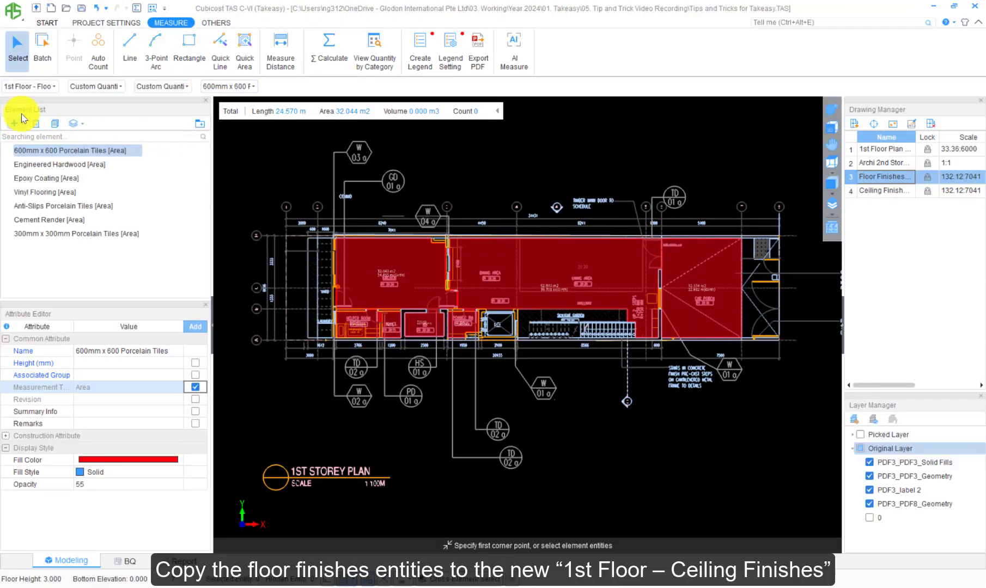
pyautogui.click(41, 87)
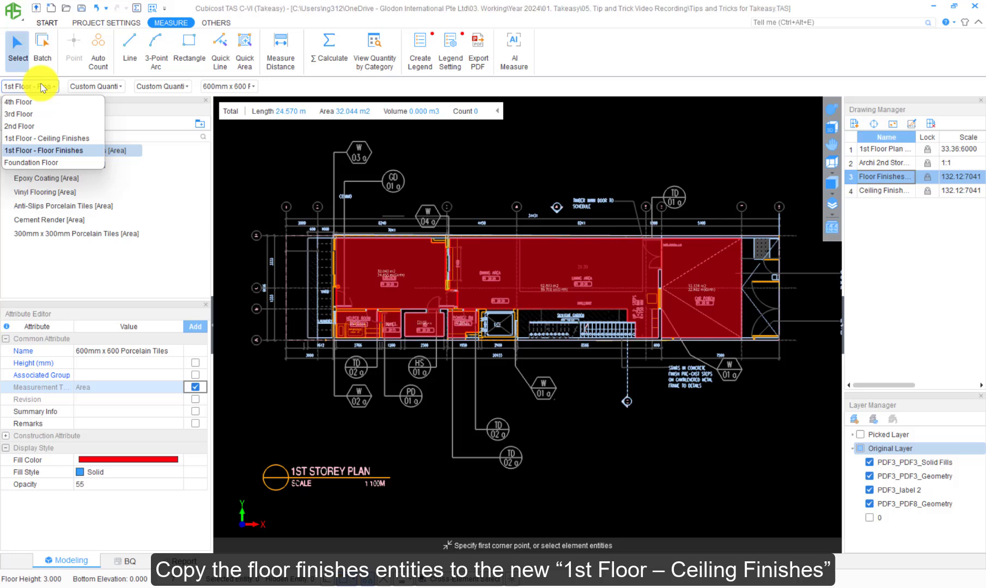
pyautogui.click(52, 138)
pyautogui.click(213, 23)
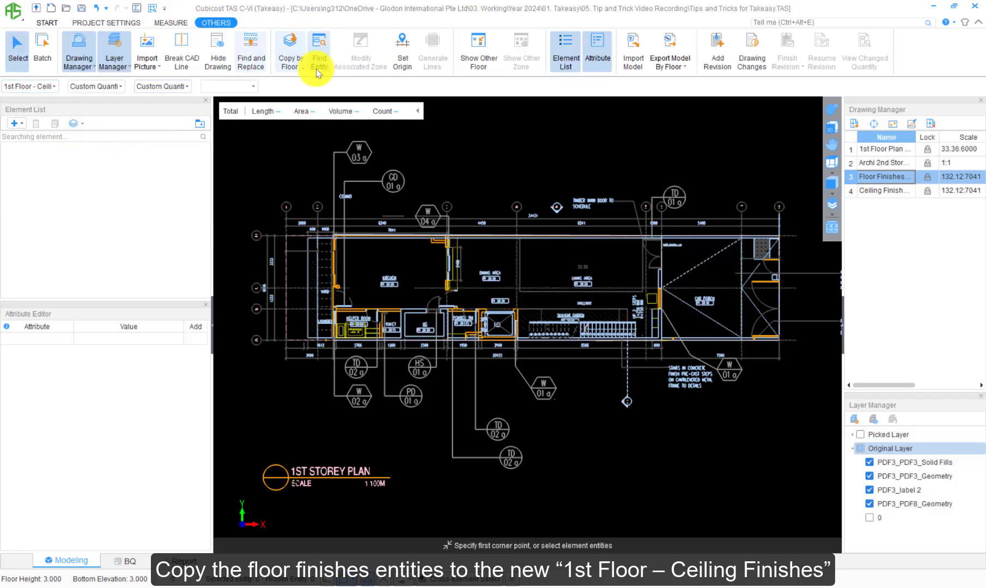
pyautogui.click(291, 60)
pyautogui.click(305, 98)
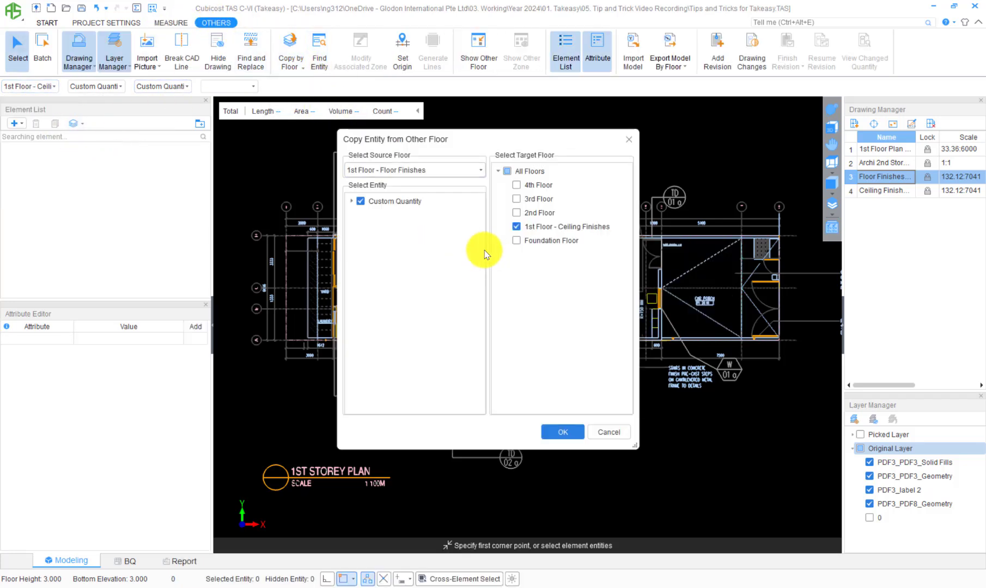
pyautogui.click(560, 431)
pyautogui.click(558, 319)
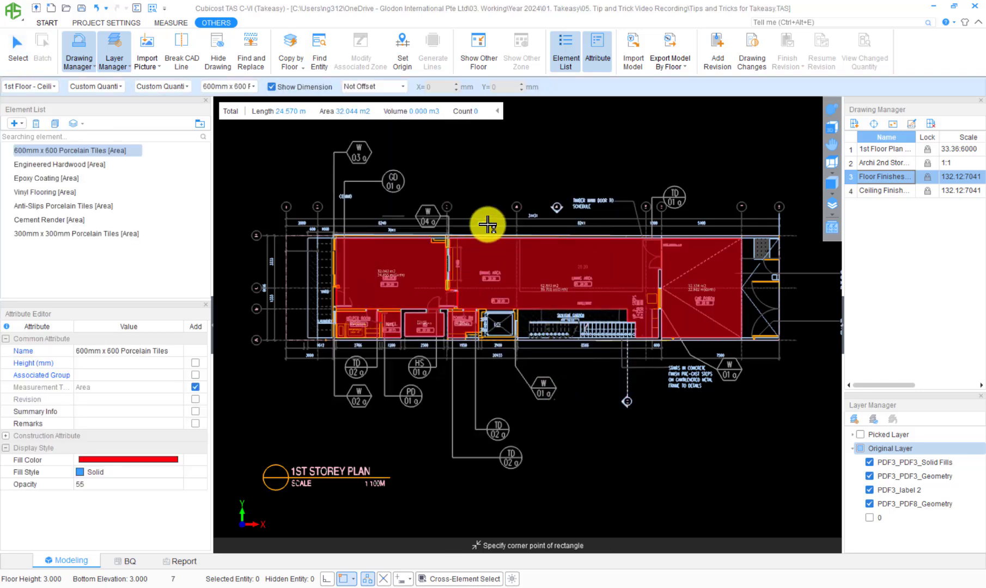
pyautogui.press('Escape')
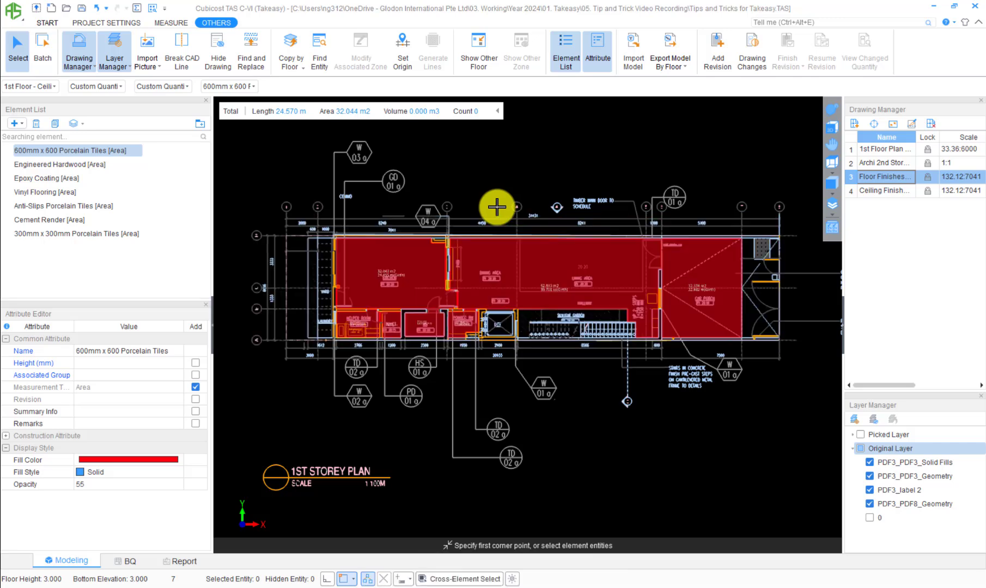
# Step: Display the ceiling finishes drawing on the current floor to compare its position with the copied entities
pyautogui.scroll(3, 507, 264)
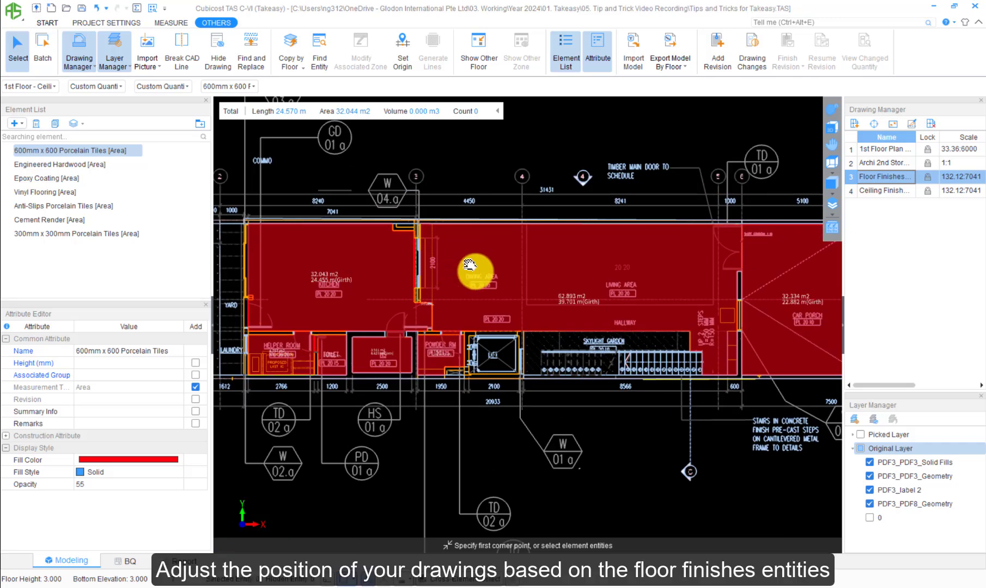
pyautogui.moveTo(471, 264); pyautogui.dragTo(570, 256, button='middle')
pyautogui.scroll(-2, 577, 251)
pyautogui.doubleClick(877, 190)
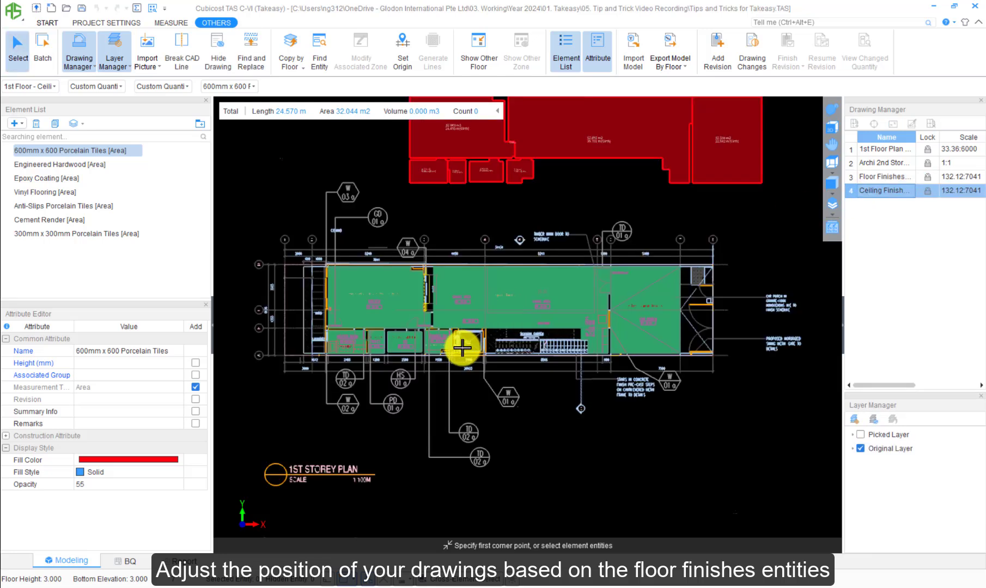
pyautogui.scroll(5, 396, 235)
pyautogui.moveTo(474, 266); pyautogui.dragTo(524, 263, button='middle')
pyautogui.scroll(-1, 538, 255)
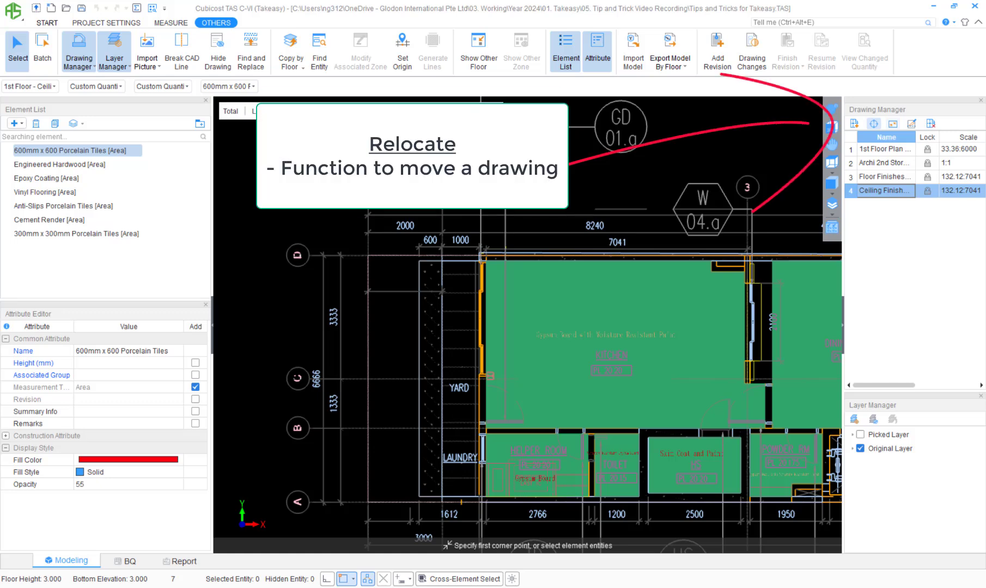
# Step: Relocate the ceiling finishes drawing from the kitchen's upper-left corner to the matching corner of the copied kitchen entity
pyautogui.click(873, 123)
pyautogui.scroll(5, 560, 228)
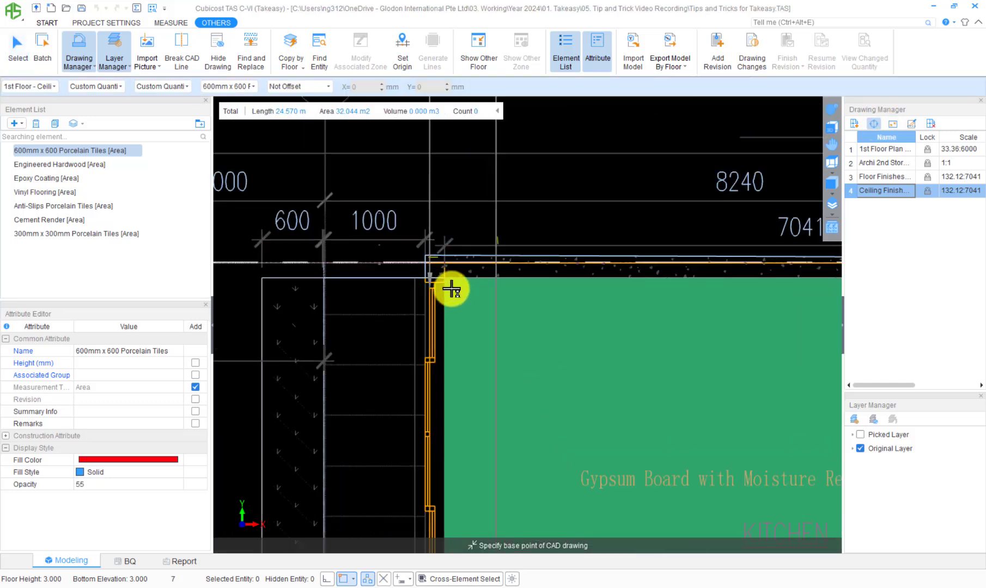
pyautogui.click(440, 272)
pyautogui.scroll(-5, 457, 235)
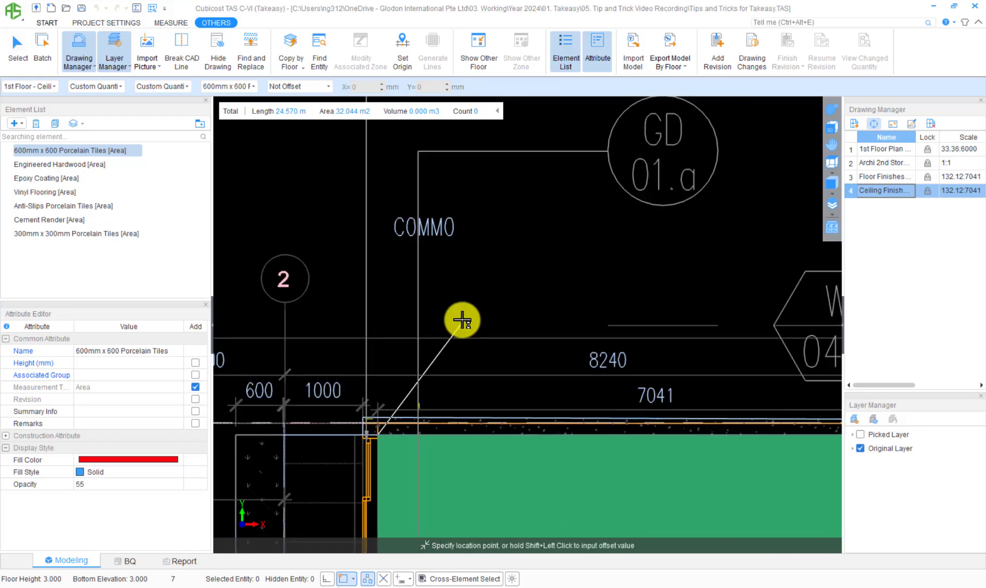
pyautogui.scroll(3, 532, 171)
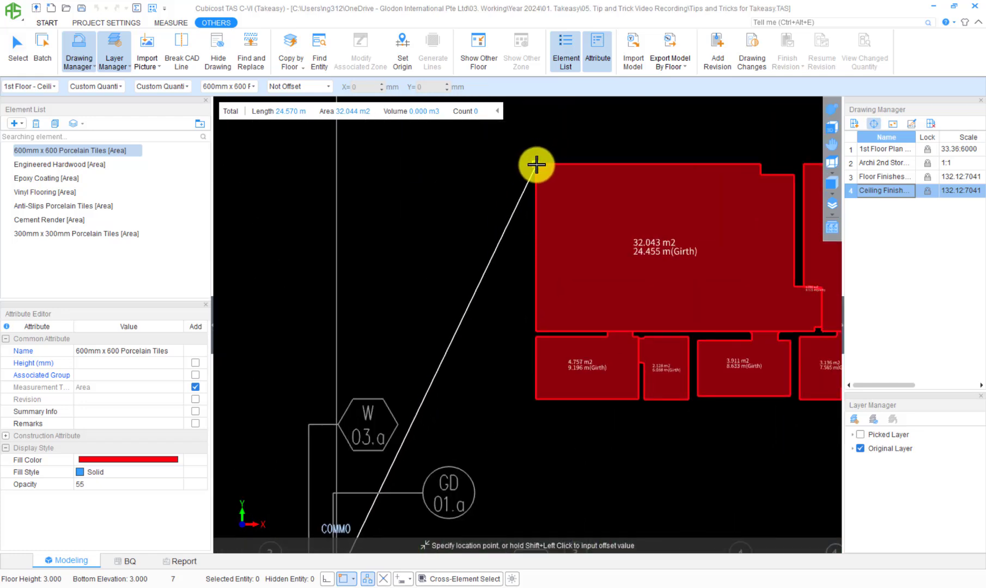
pyautogui.click(535, 165)
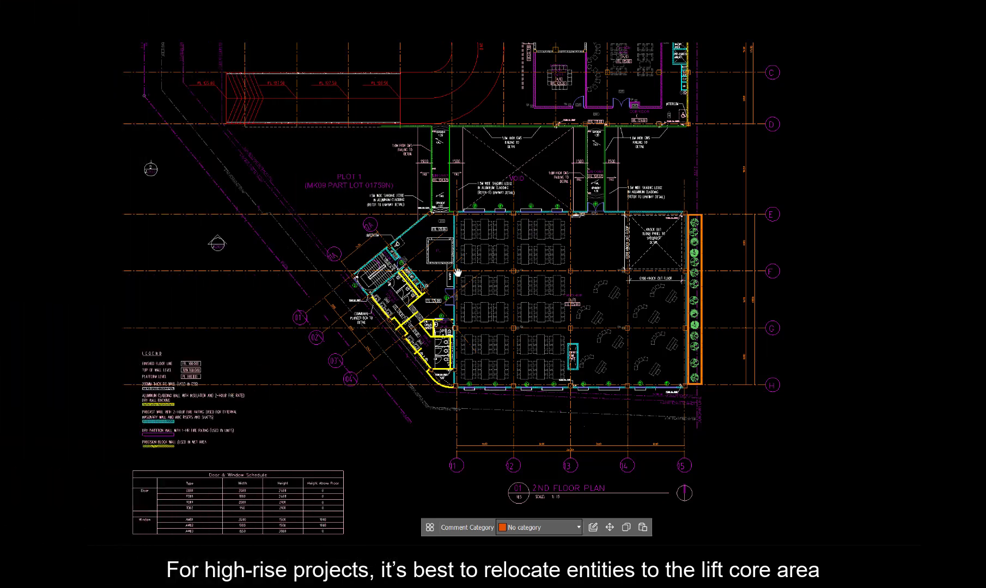
pyautogui.scroll(10, 442, 246)
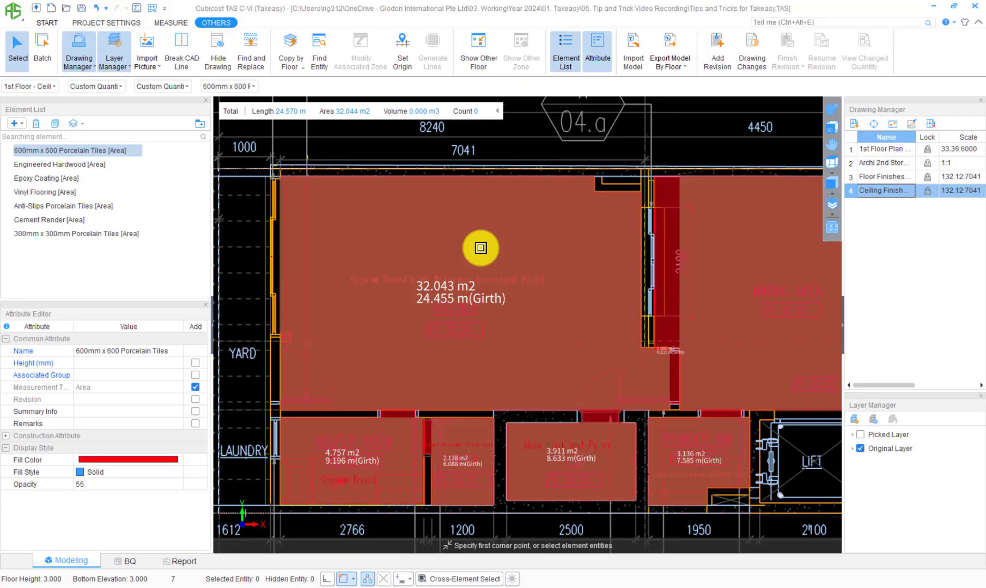
pyautogui.click(480, 248)
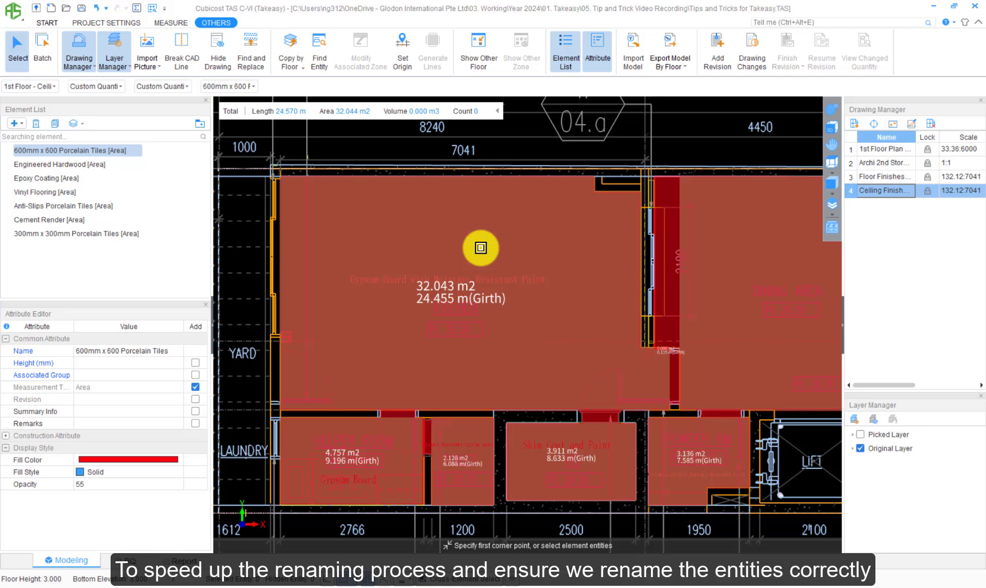
# Step: Open the entity display settings for Custom Quantity
pyautogui.click(831, 227)
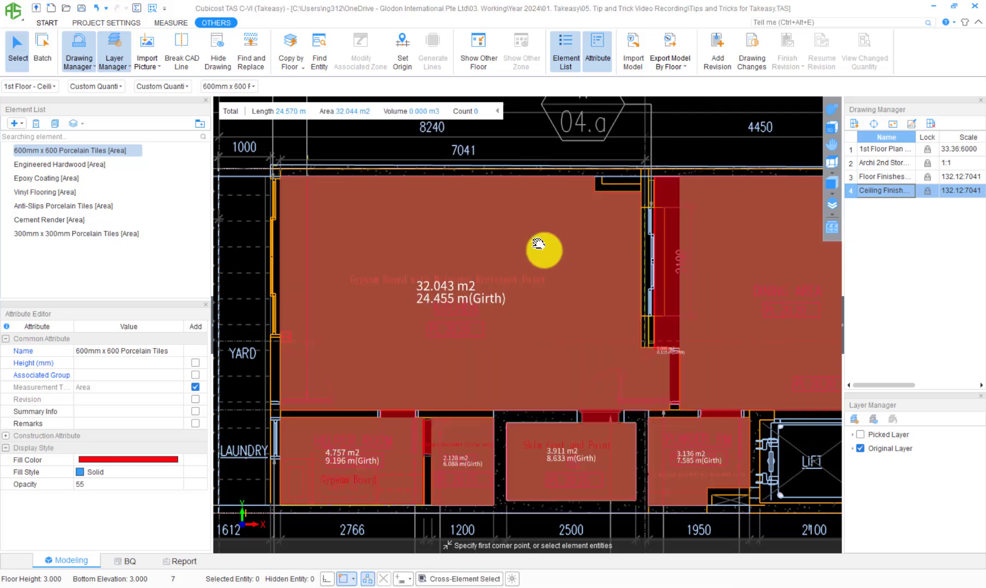
# Step: Rename the kitchen area entity as "Gypsum Board with Moisture Resistant Paint" and set its fill color to green
pyautogui.click(462, 278)
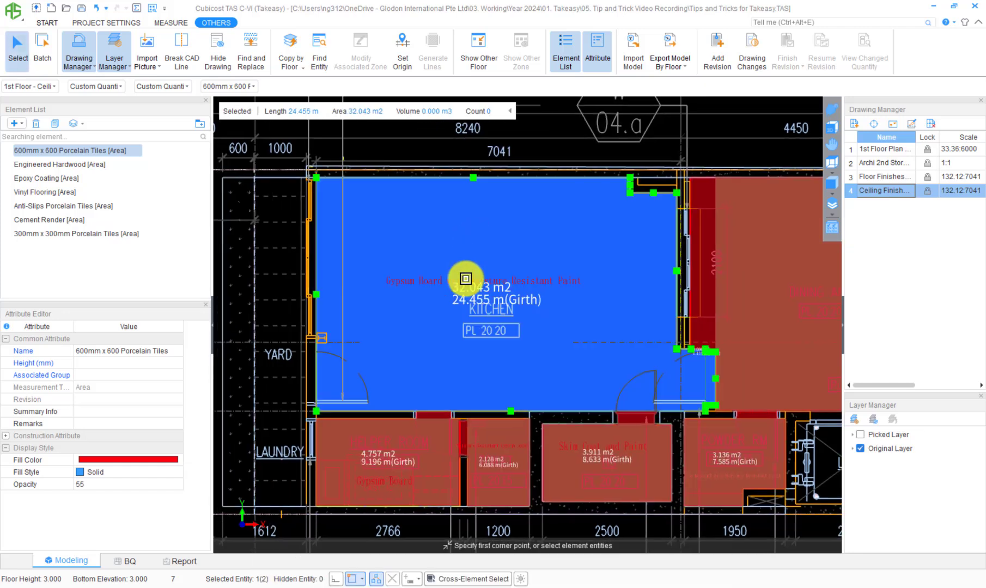
pyautogui.click(116, 351)
pyautogui.write('G')
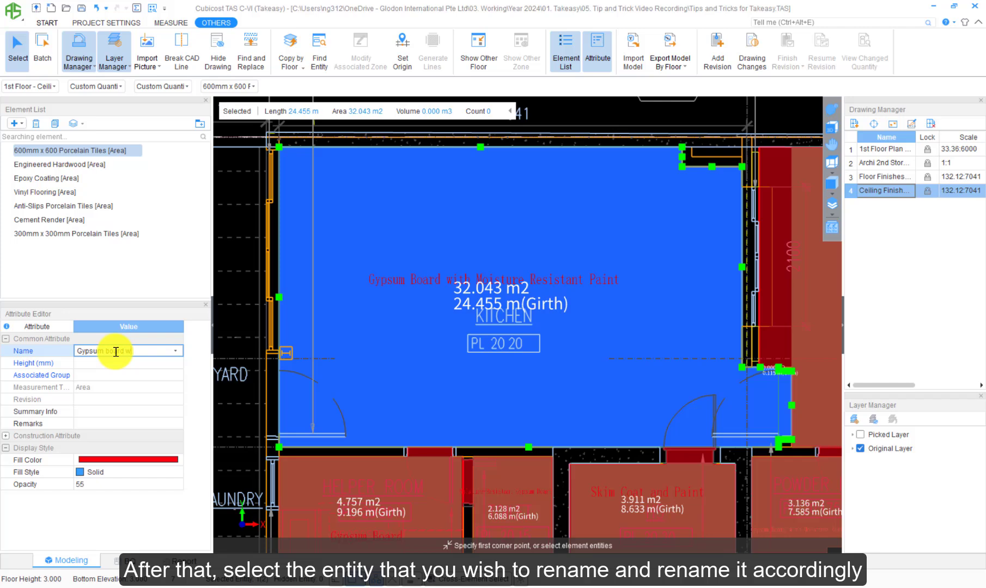
pyautogui.write('ypsum Board wit')
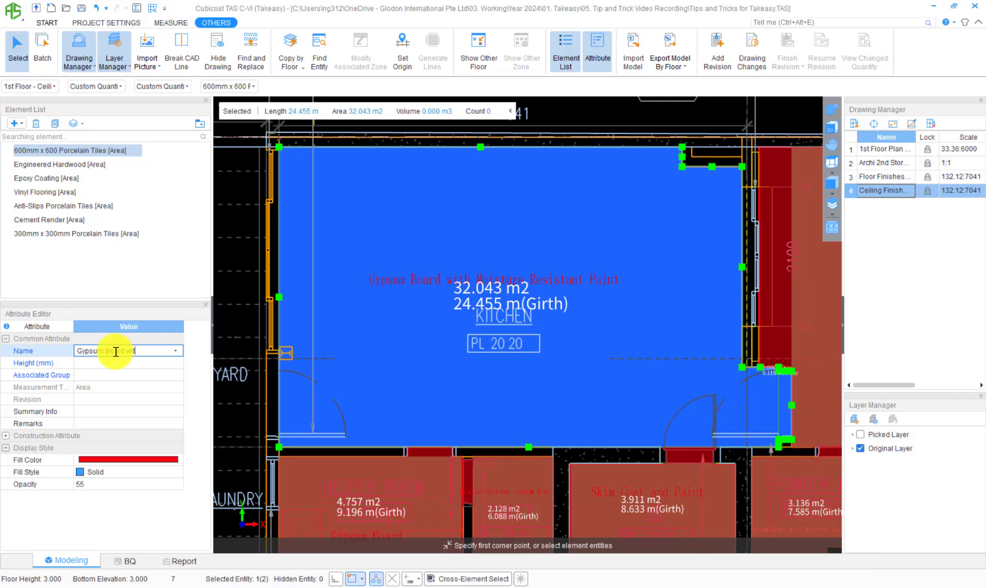
pyautogui.write('h Moisture Res')
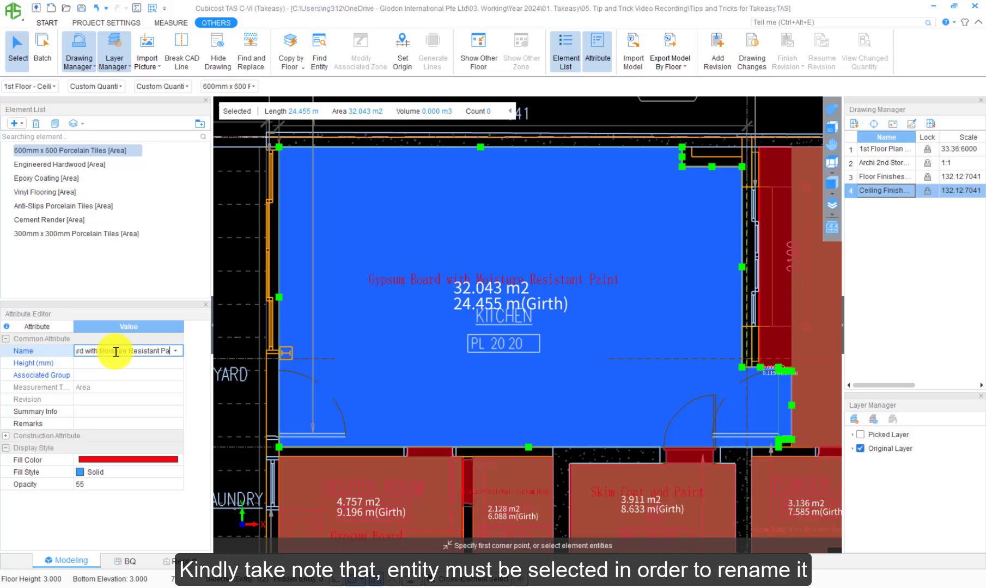
pyautogui.write('istant')
pyautogui.press('Return')
pyautogui.click(182, 460)
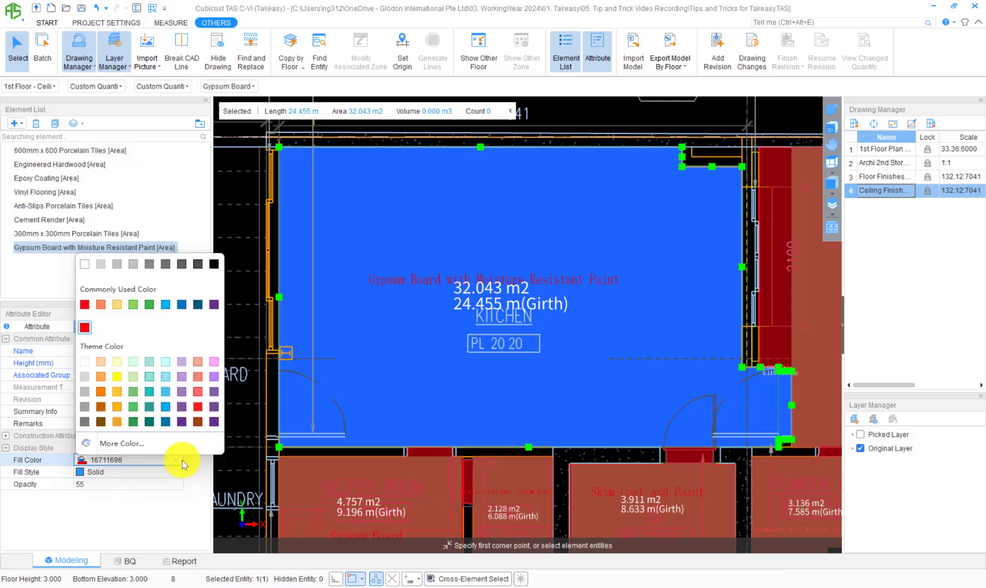
pyautogui.click(133, 391)
# Step: Rename the dining and living area entity as "Gypsum Board" and the car porch entity as "Fiber Cement Panels"
pyautogui.scroll(-4, 457, 332)
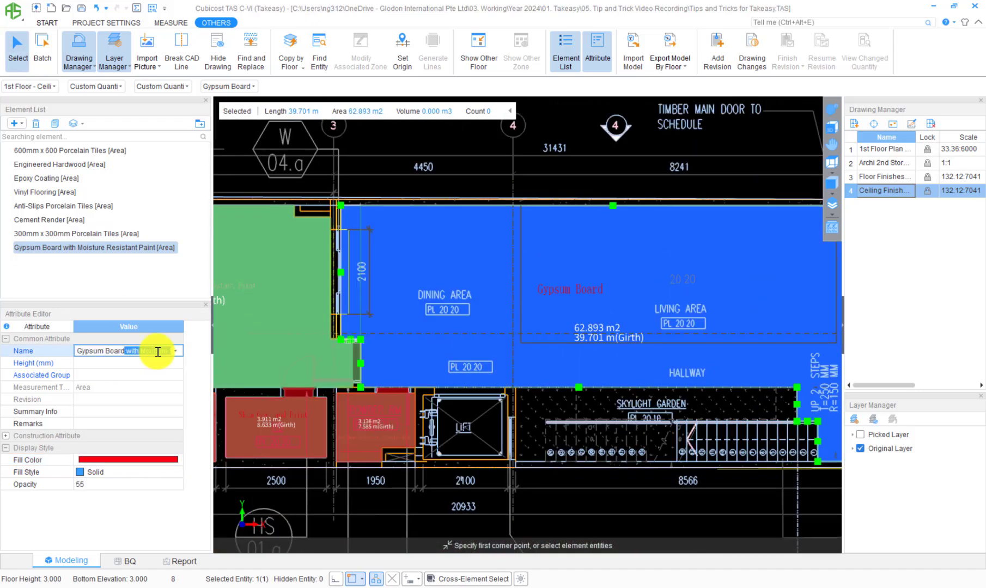
pyautogui.press('Return')
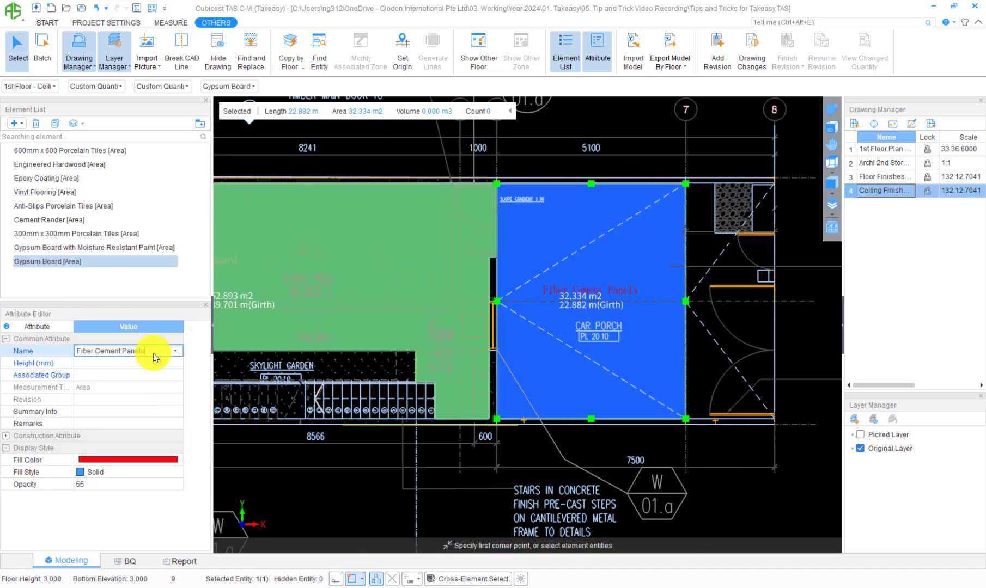
pyautogui.press('Return')
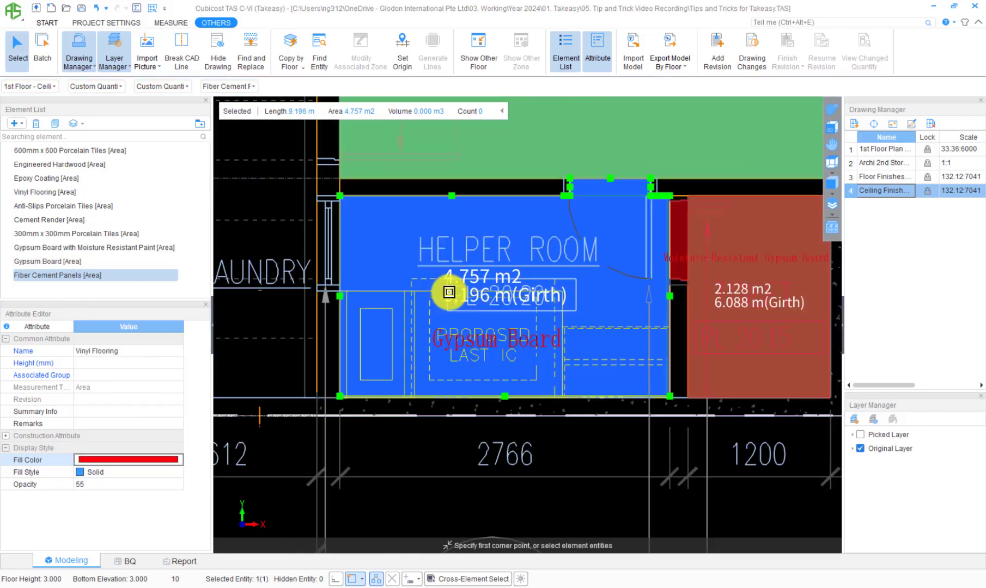
# Step: Rename the helper room entity as "Gypsum Board" and the toilet entity as "Moisture-Resistant Gypsum Board"
pyautogui.click(148, 351)
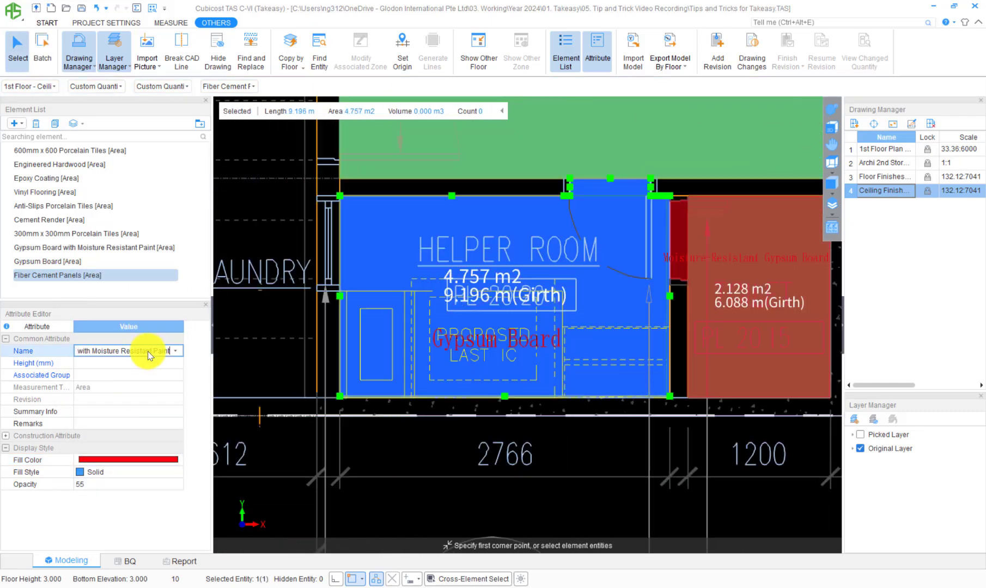
pyautogui.press('Return')
pyautogui.press('Return')
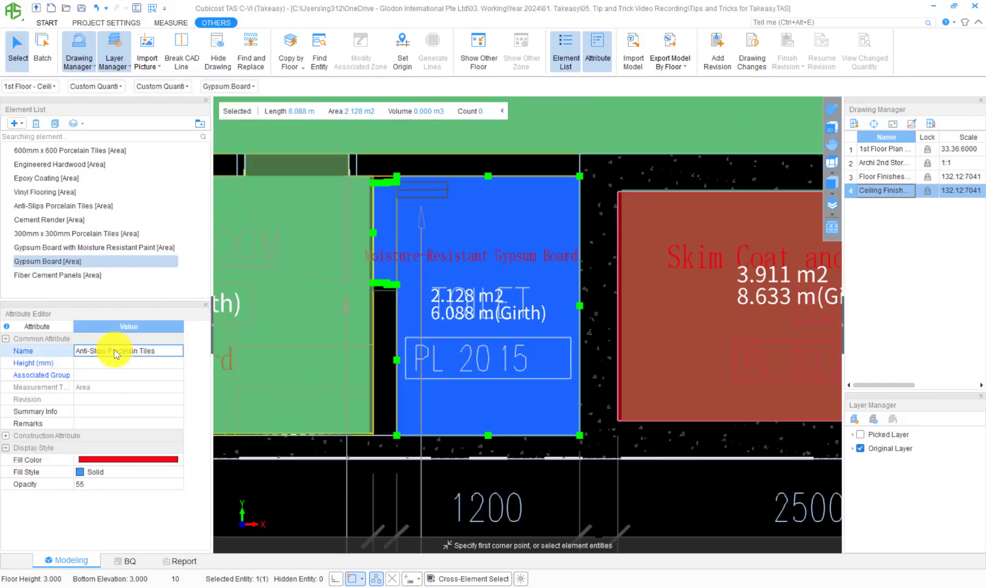
pyautogui.write('Moisture-Resistant Gypsum Board')
# Step: Rename the HS entity as "Skim Coat and Paint" and the powder room entity as "Gypsum Board with Moisture Resistant Paint"
pyautogui.press('Return')
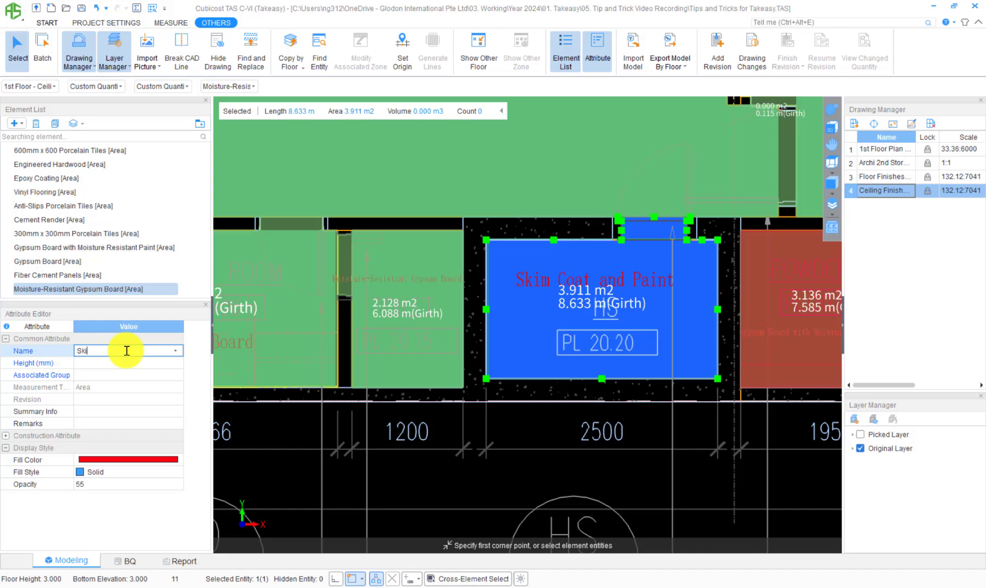
pyautogui.write('m Coat and Paint')
pyautogui.press('Return')
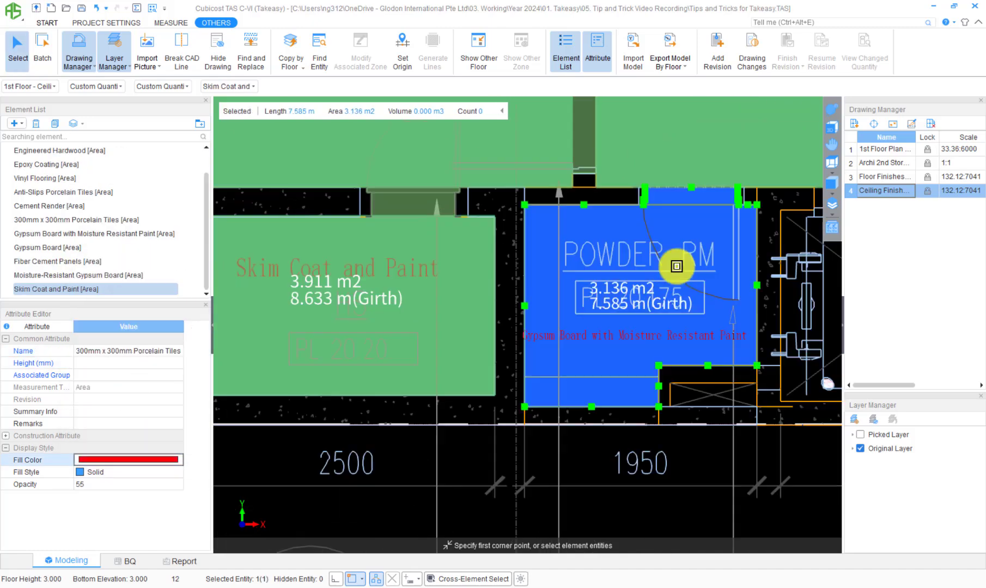
pyautogui.click(154, 354)
pyautogui.write('Gypsum Board with Moisture Resistant Paint')
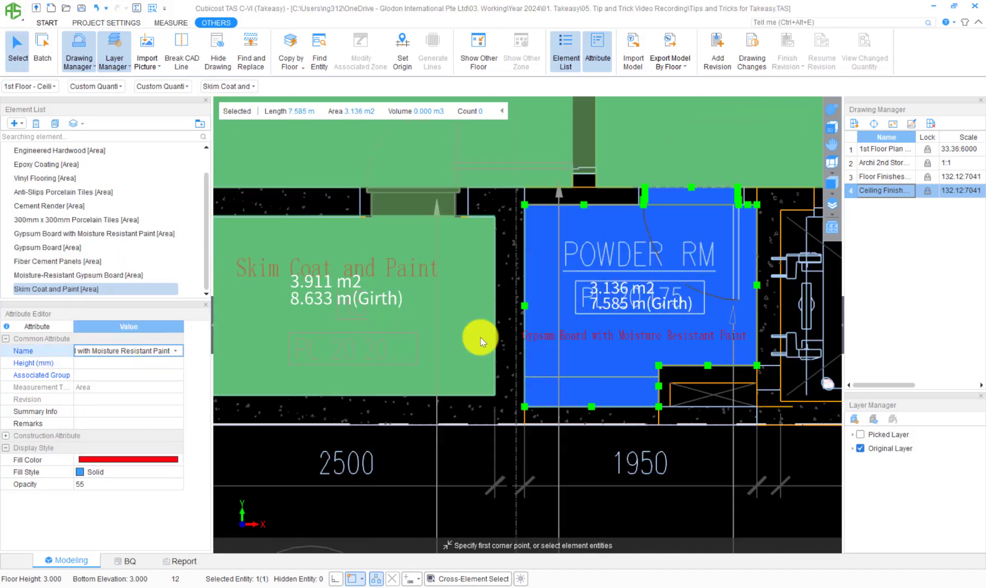
pyautogui.press('Return')
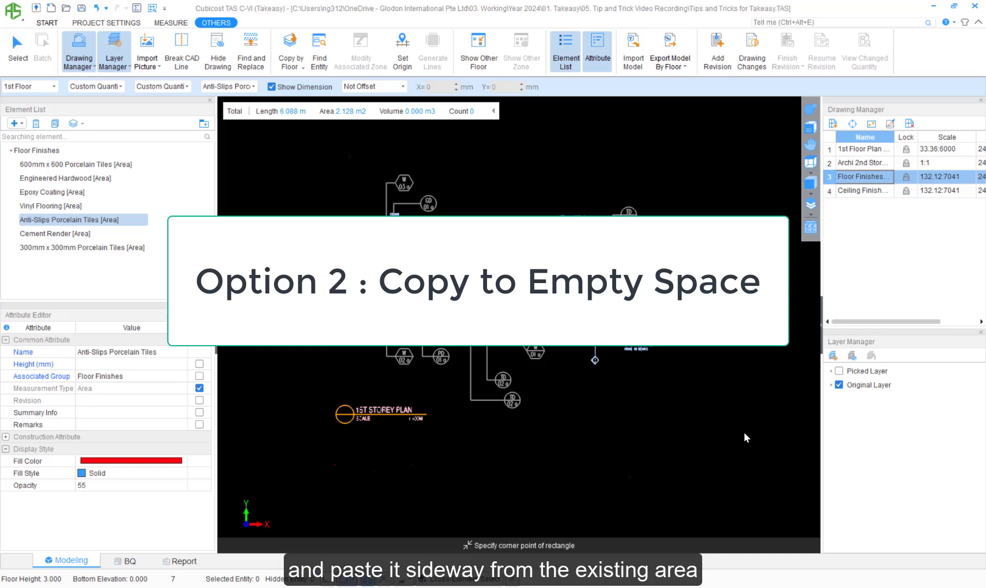
# Step: Select all the Floor Finishes elements, from 600mm x 600 to 300mm x 300mm Porcelain Tiles, and quick-find their entities on the 1st floor
pyautogui.click(102, 164)
pyautogui.keyDown('shift'); pyautogui.click(103, 248); pyautogui.keyUp('shift')
pyautogui.rightClick(102, 247)
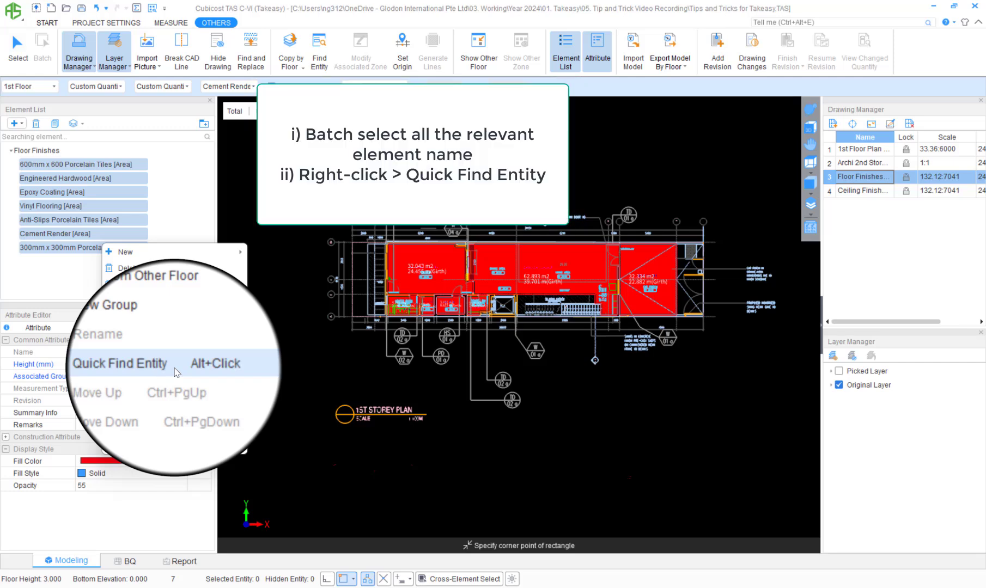
pyautogui.click(176, 338)
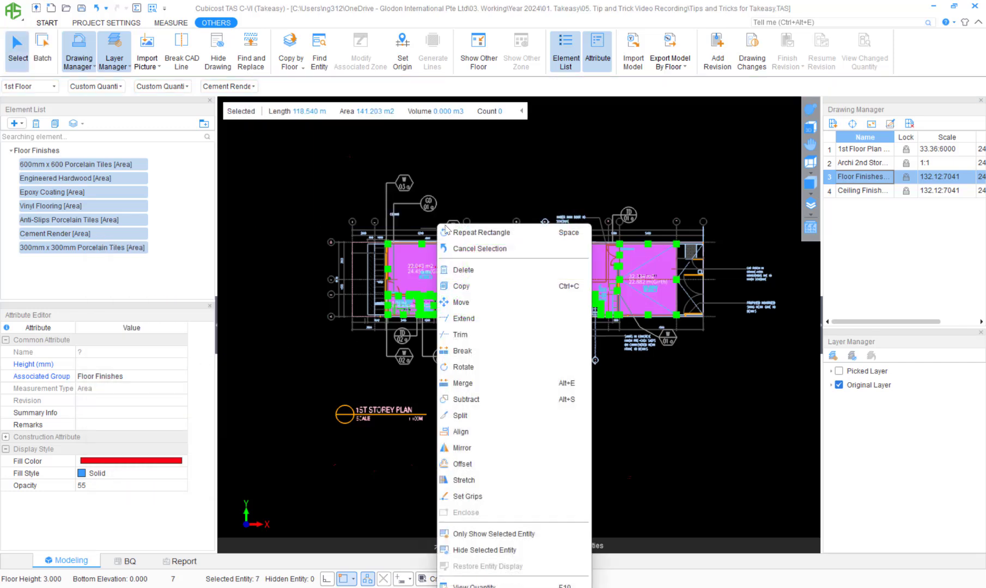
# Step: Copy the selected floor finishes entities from the kitchen area's upper-left corner to the empty space left of the 1st storey plan
pyautogui.rightClick(439, 224)
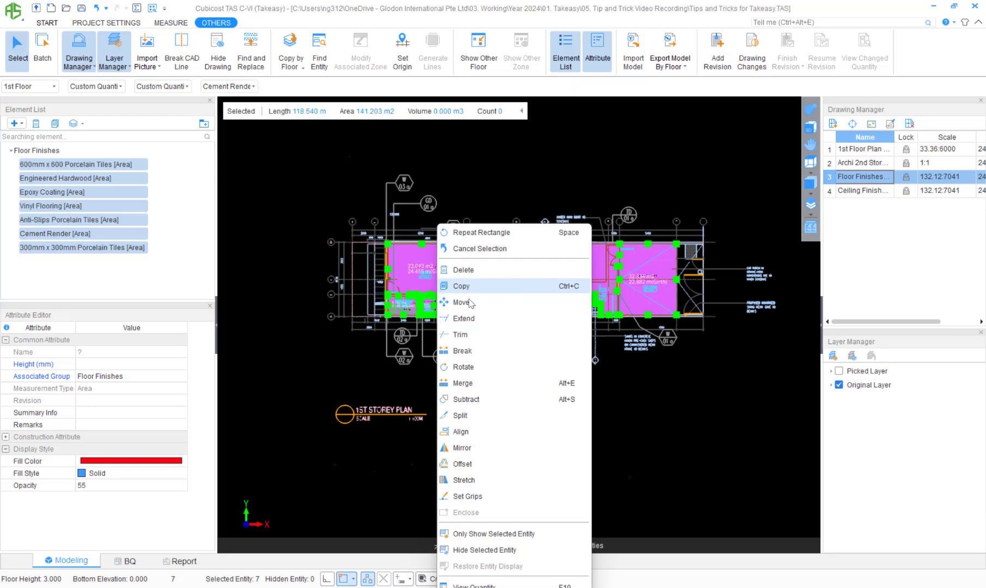
pyautogui.click(473, 285)
pyautogui.scroll(5, 390, 238)
pyautogui.scroll(5, 390, 239)
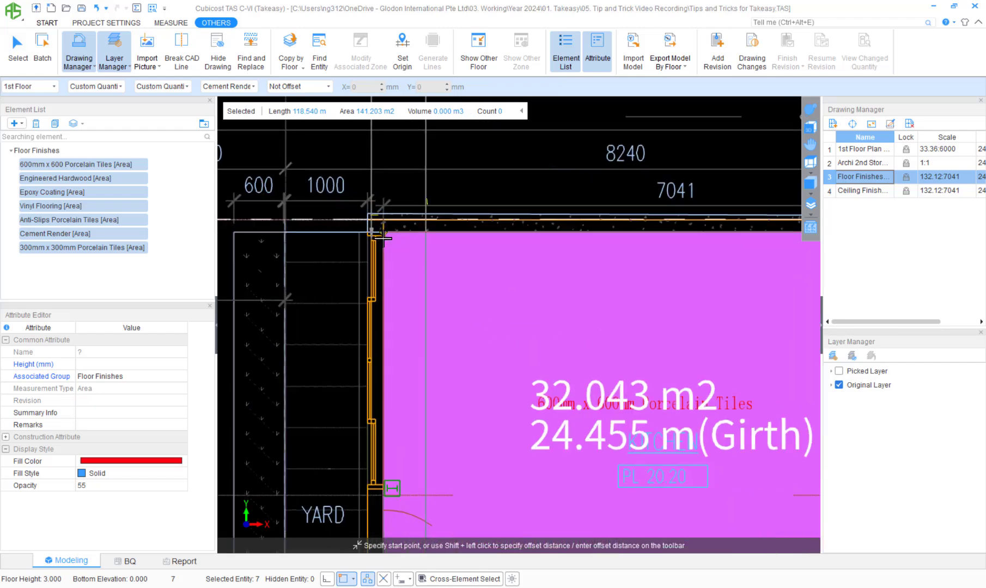
pyautogui.click(381, 222)
pyautogui.scroll(-6, 429, 267)
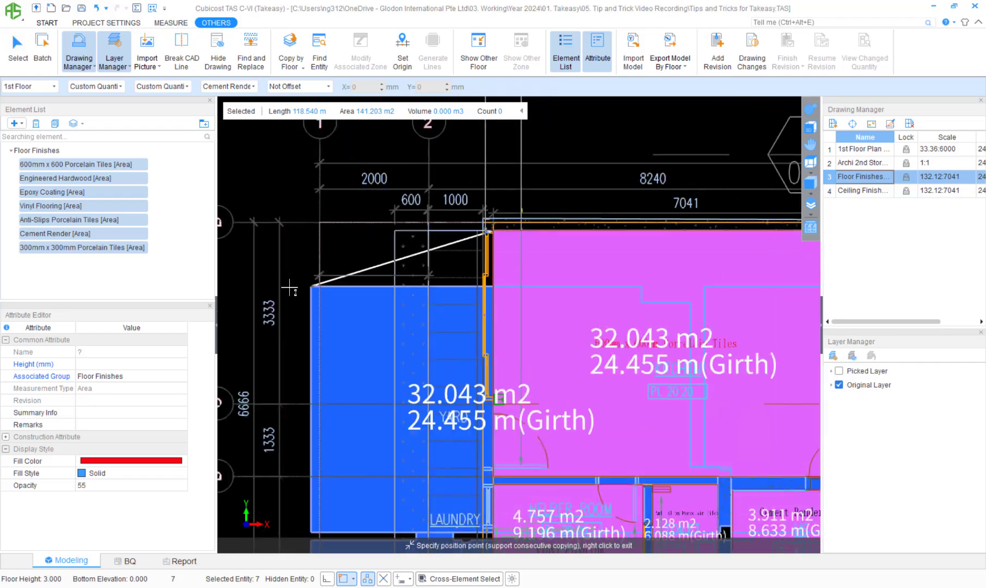
pyautogui.scroll(-1, 430, 267)
pyautogui.moveTo(234, 291); pyautogui.dragTo(387, 284, button='middle')
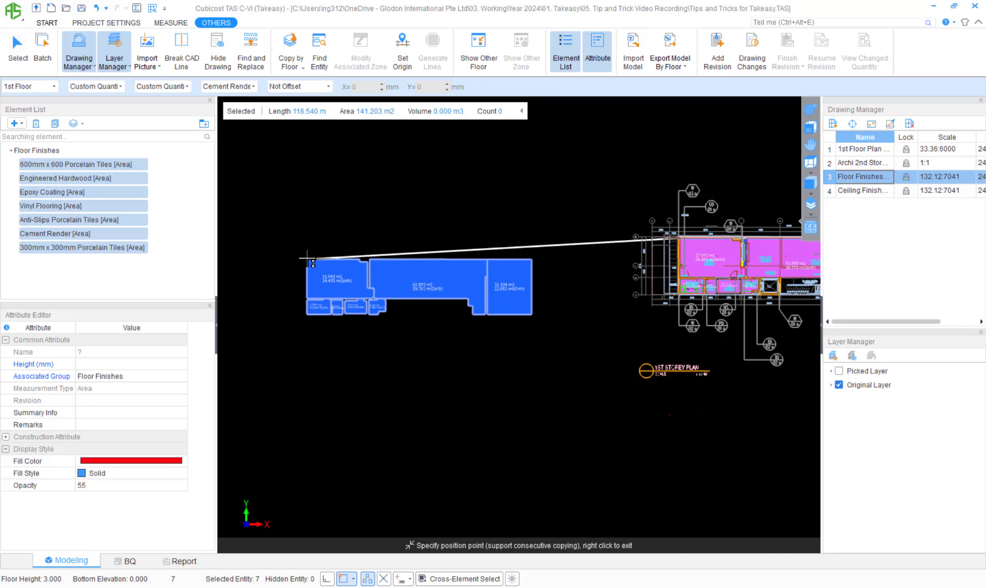
pyautogui.click(308, 258)
pyautogui.rightClick(409, 191)
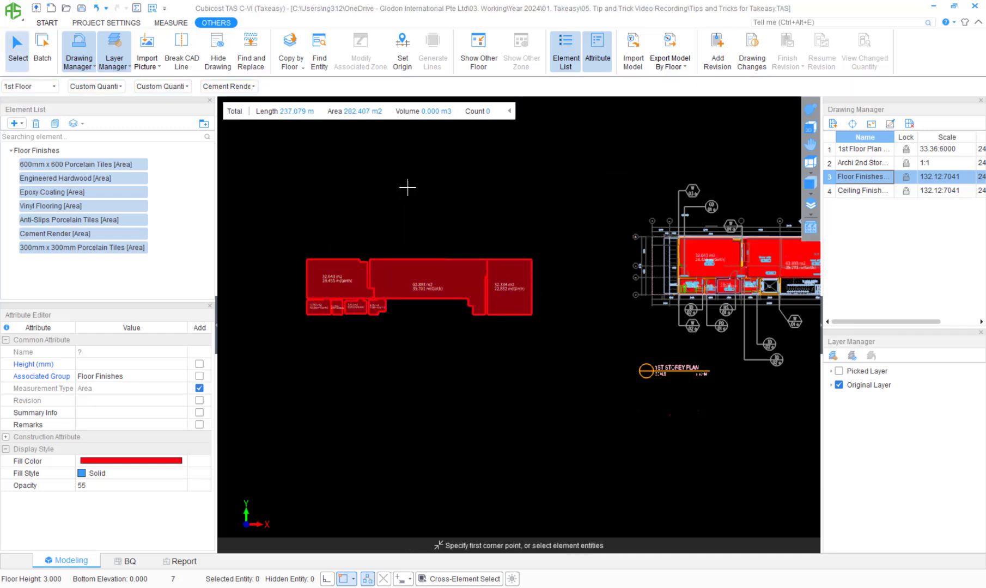
pyautogui.scroll(3, 326, 220)
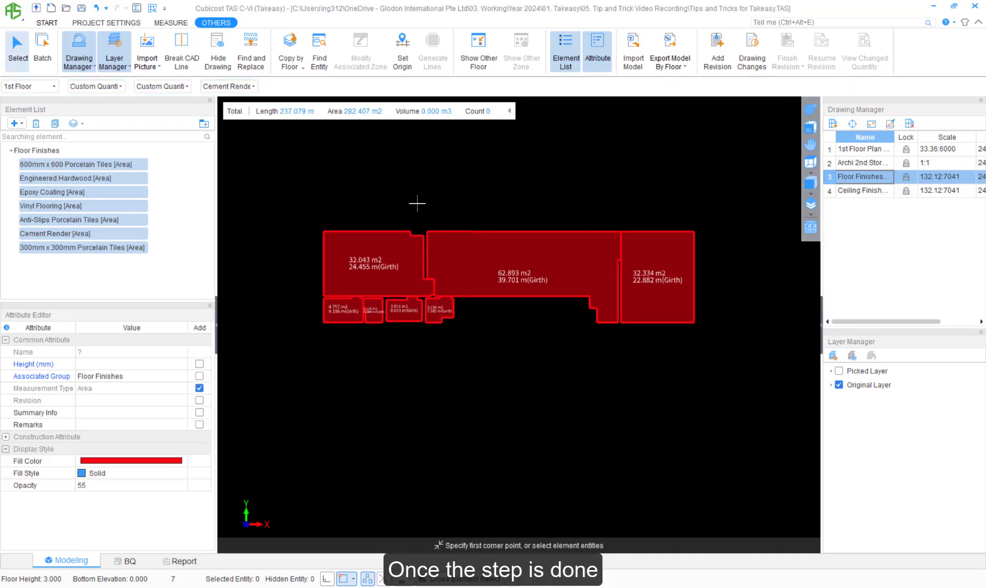
# Step: Open the Ceiling Finishes drawing and relocate it from the kitchen's upper-left corner to the matching corner of the copied entities
pyautogui.doubleClick(853, 192)
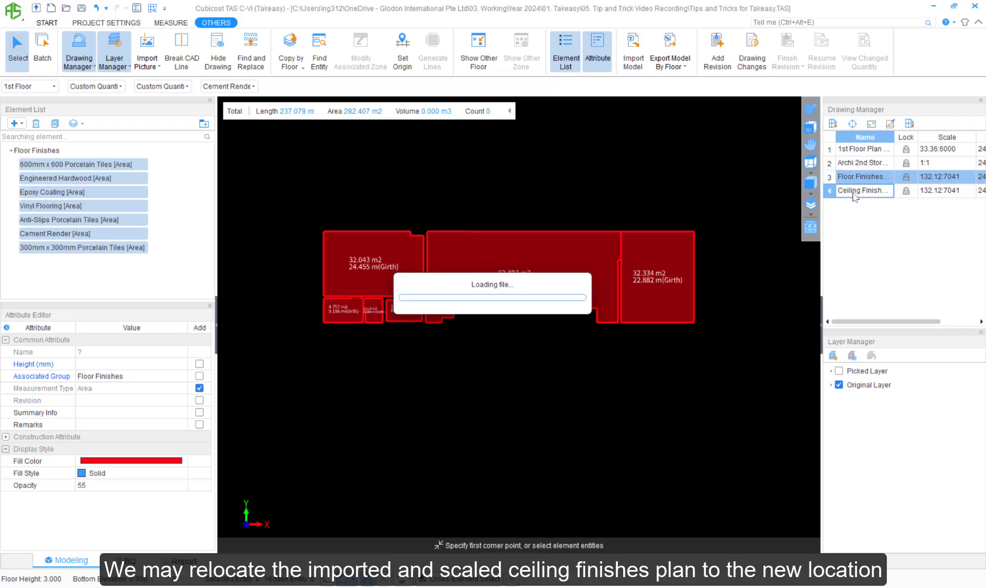
pyautogui.scroll(10, 549, 284)
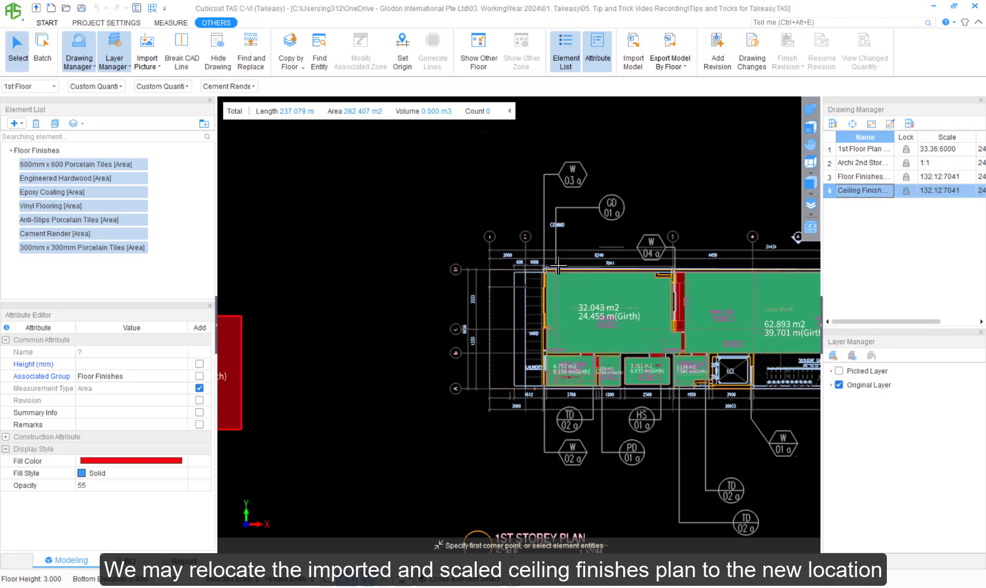
pyautogui.moveTo(549, 272); pyautogui.dragTo(607, 227, button='middle')
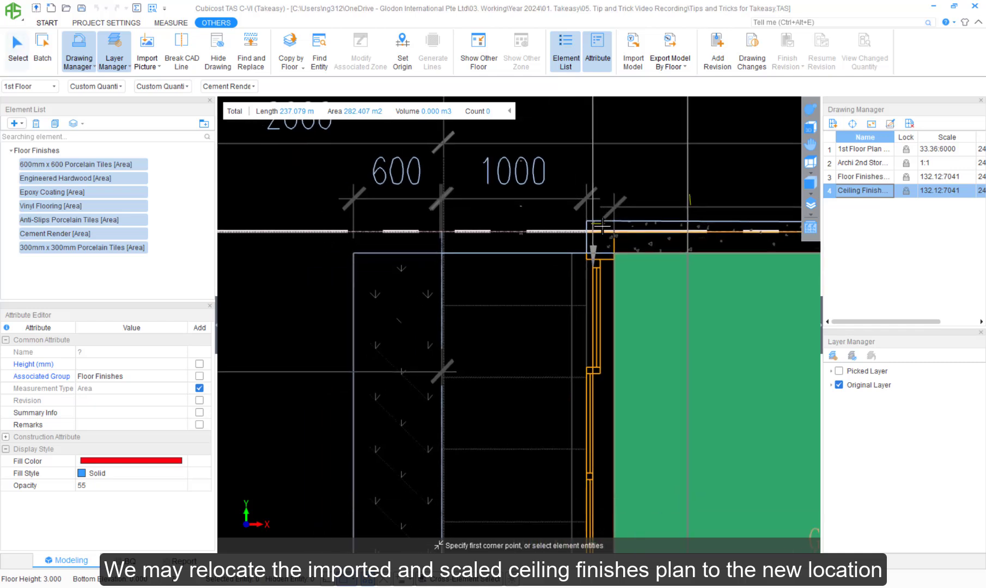
pyautogui.click(852, 125)
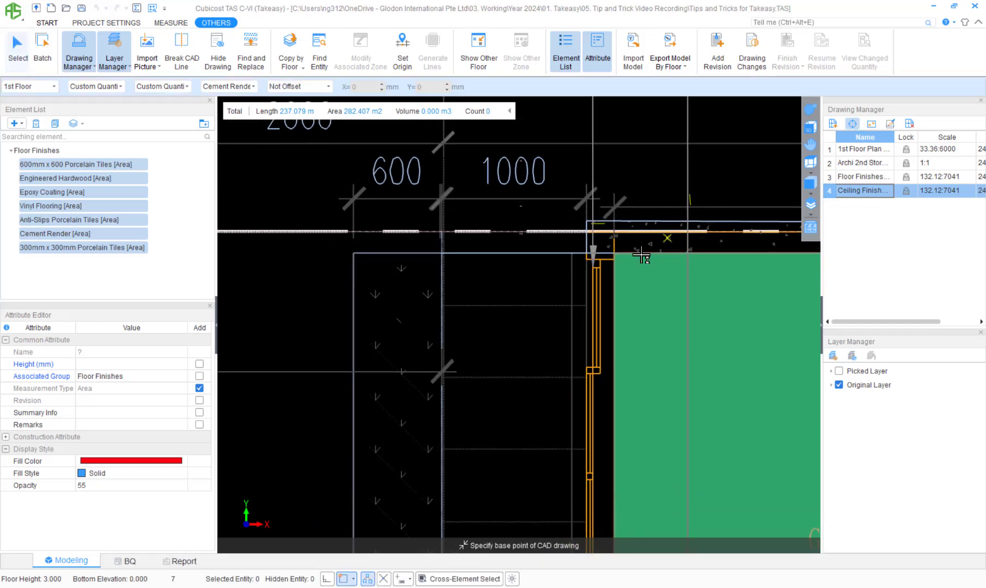
pyautogui.click(613, 261)
pyautogui.scroll(-5, 509, 287)
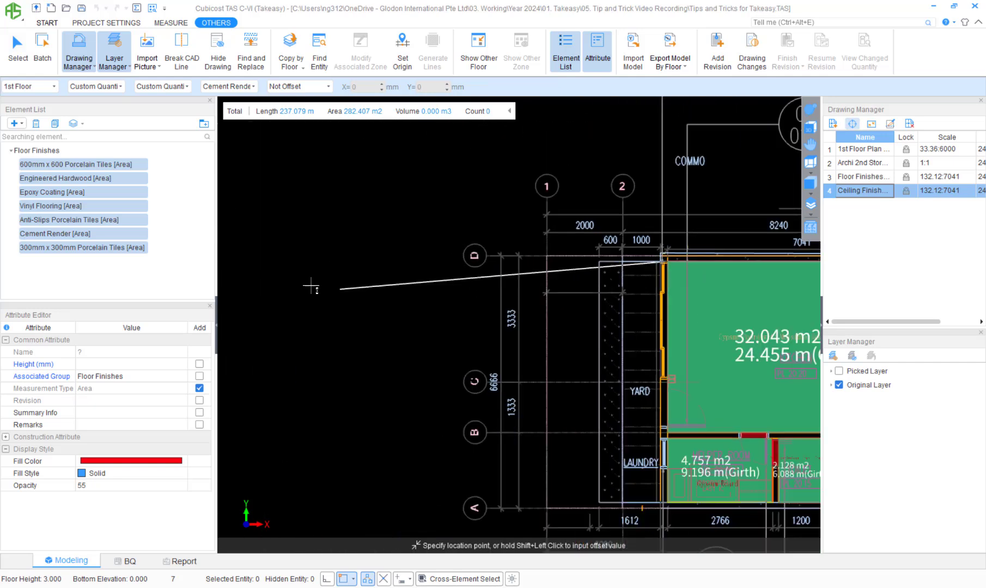
pyautogui.scroll(-3, 308, 286)
pyautogui.moveTo(232, 292); pyautogui.dragTo(478, 293, button='middle')
pyautogui.moveTo(296, 274); pyautogui.dragTo(548, 258, button='middle')
pyautogui.moveTo(376, 272); pyautogui.dragTo(584, 253, button='middle')
pyautogui.scroll(2, 417, 286)
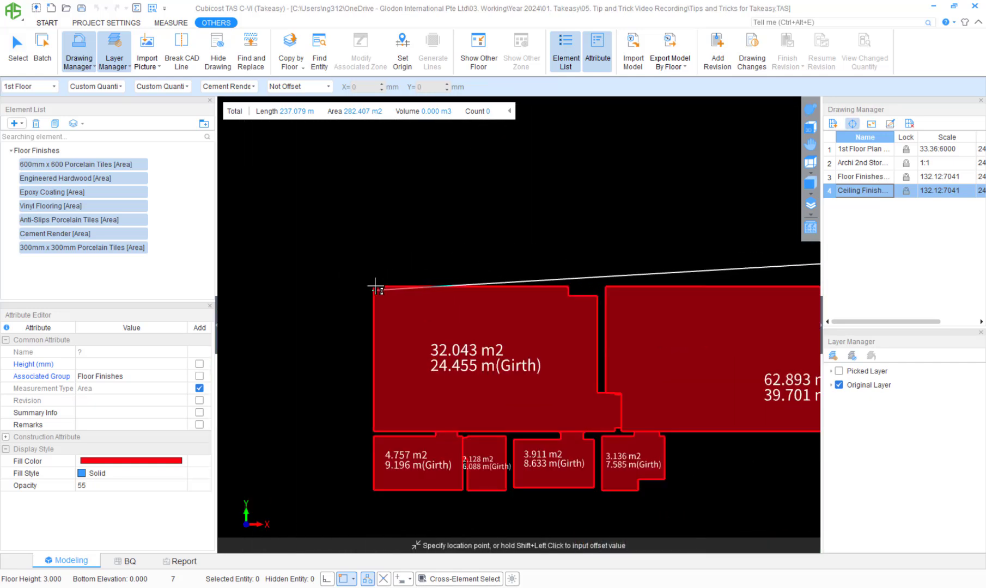
pyautogui.click(375, 287)
pyautogui.scroll(-3, 368, 245)
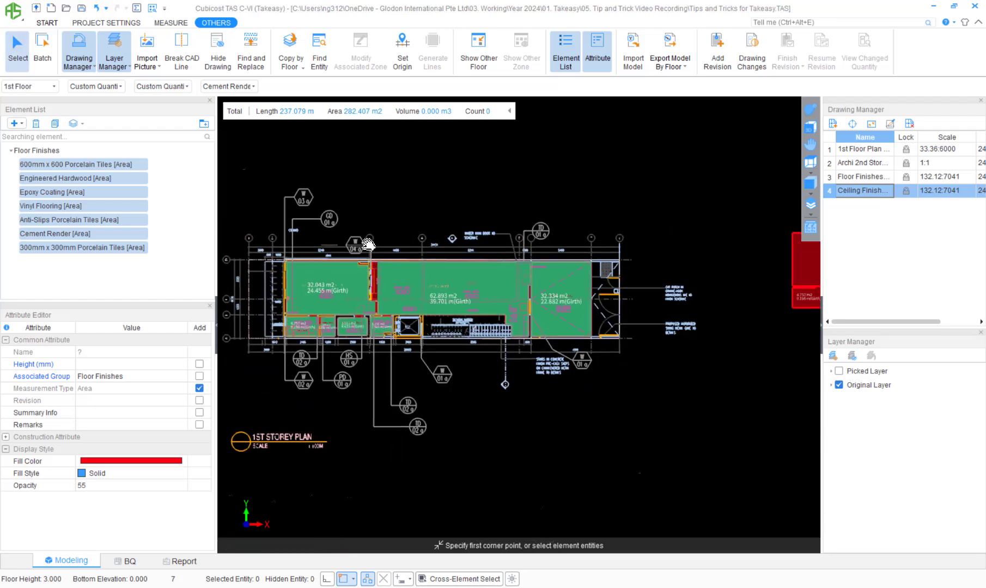
# Step: Rename the copied kitchen area entity as "Gypsum Board with Moisture Resistant Paint"
pyautogui.moveTo(369, 244); pyautogui.dragTo(327, 254, button='middle')
pyautogui.scroll(-2, 327, 254)
pyautogui.moveTo(429, 236); pyautogui.dragTo(505, 232, button='middle')
pyautogui.scroll(2, 484, 249)
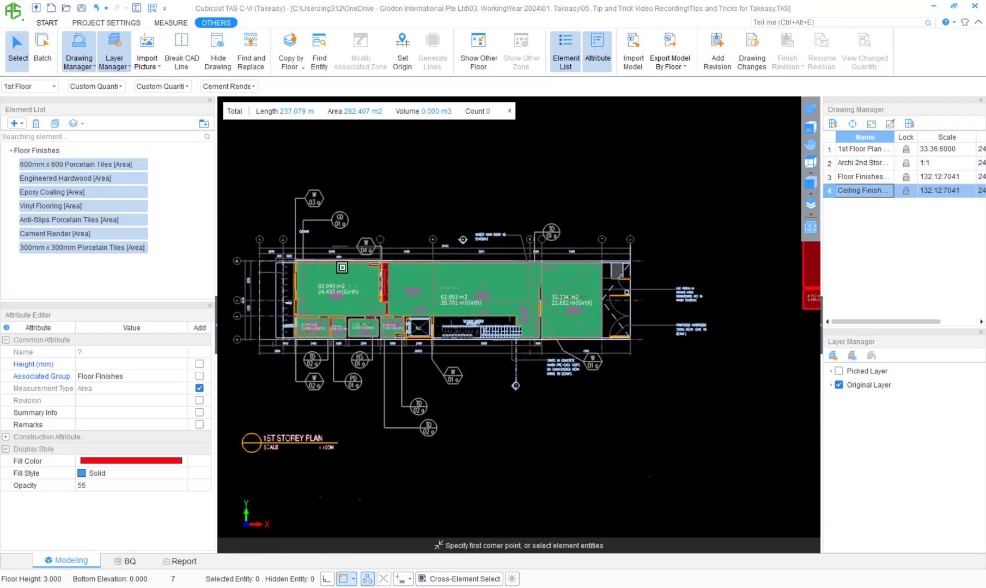
pyautogui.click(335, 273)
pyautogui.scroll(3, 329, 275)
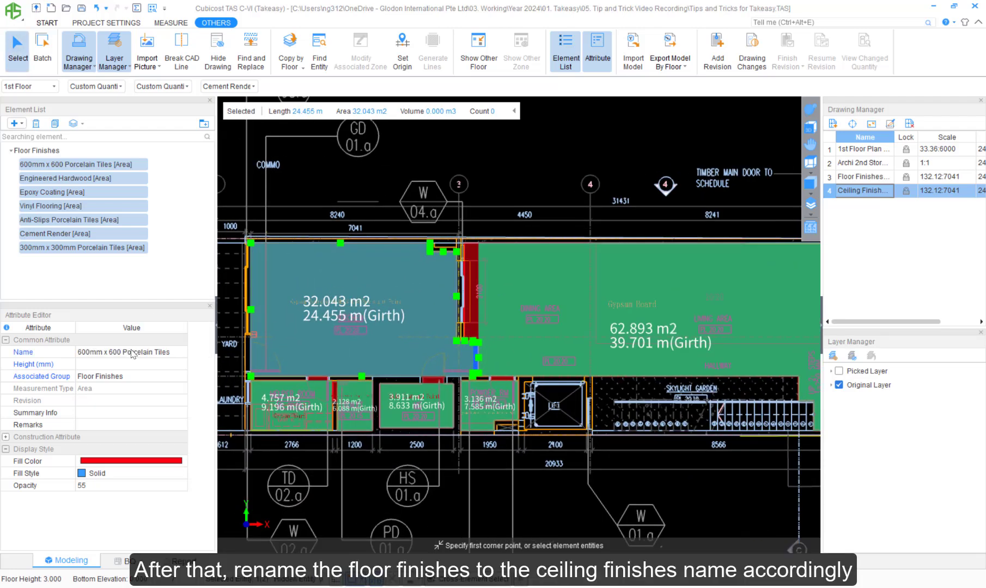
pyautogui.click(137, 353)
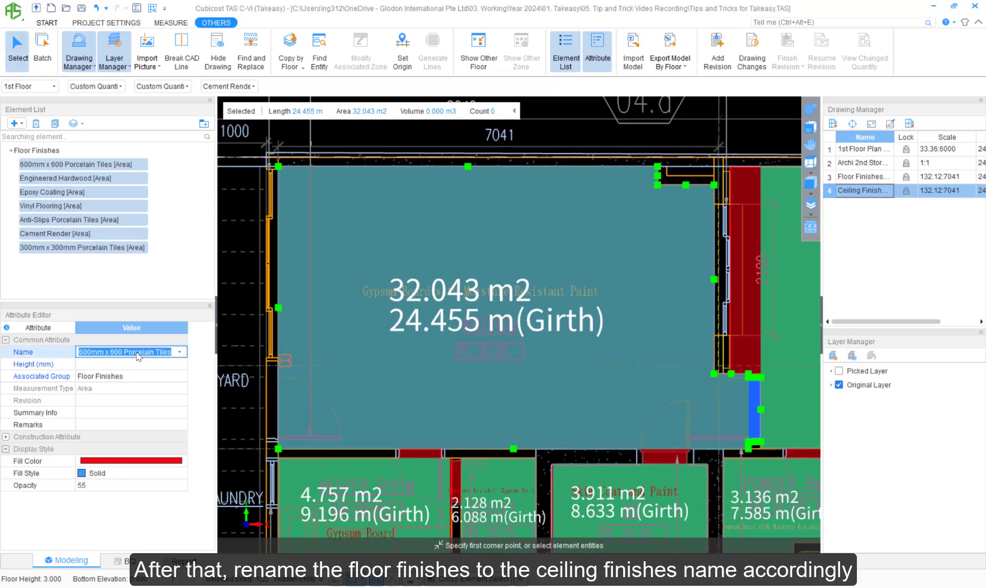
pyautogui.write('Gypsum Boar')
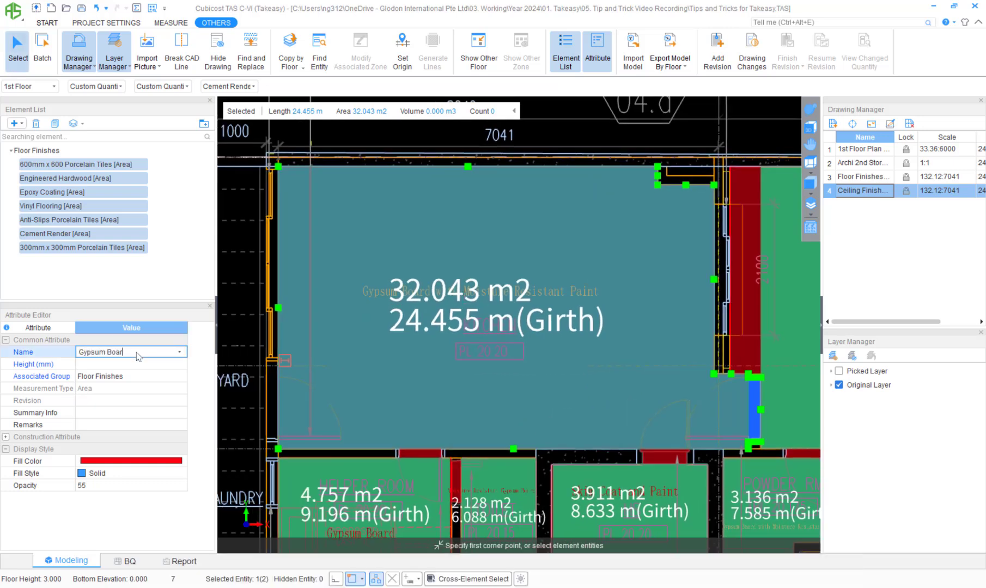
pyautogui.write('sture')
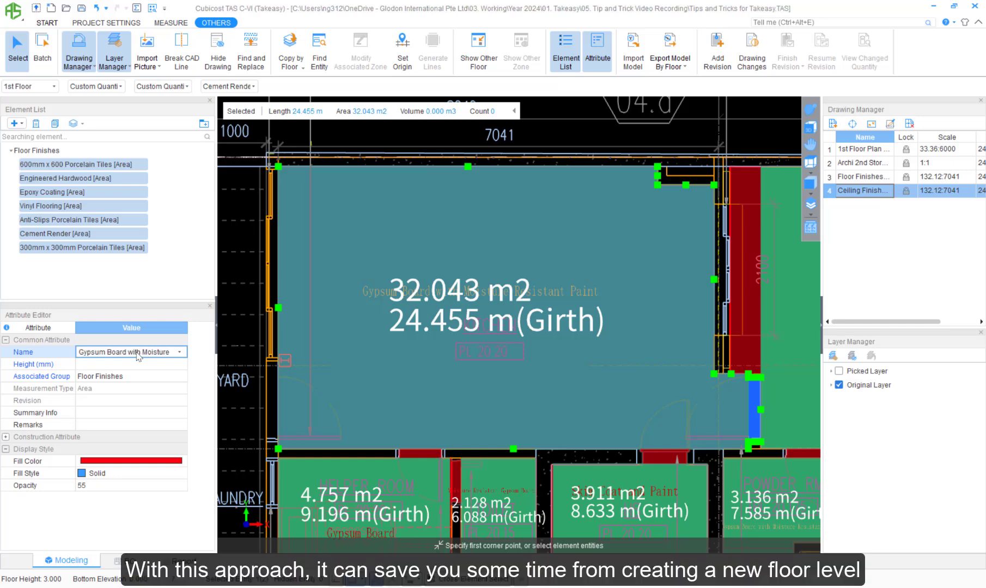
pyautogui.write(' Resistant Paint')
pyautogui.press('Return')
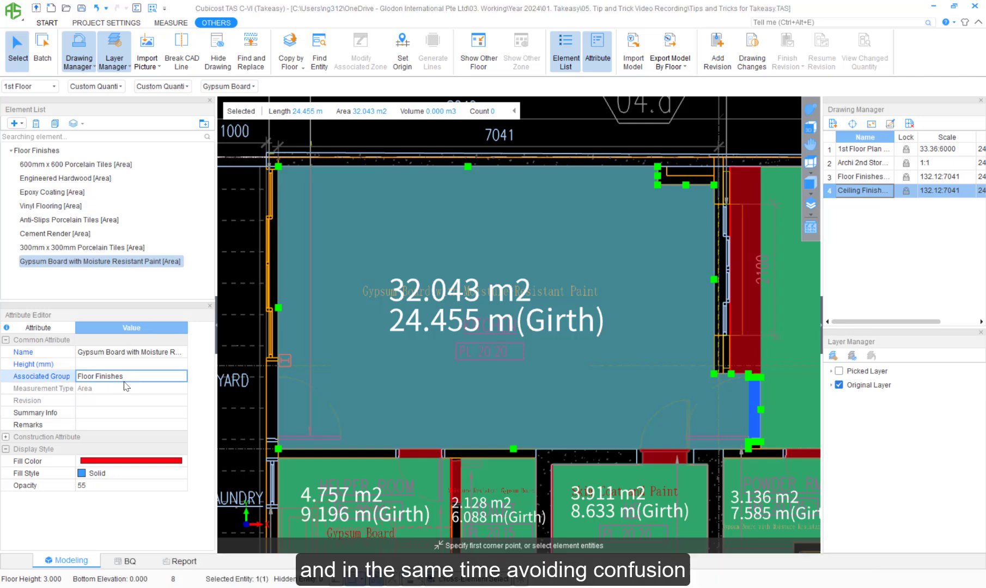
# Step: Set the kitchen ceiling entity's associated group to "Ceiling Finishes"
pyautogui.click(171, 377)
pyautogui.click(180, 376)
pyautogui.click(142, 377)
pyautogui.moveTo(141, 377); pyautogui.dragTo(78, 378)
pyautogui.write('Ceiling Finishes')
pyautogui.press('Return')
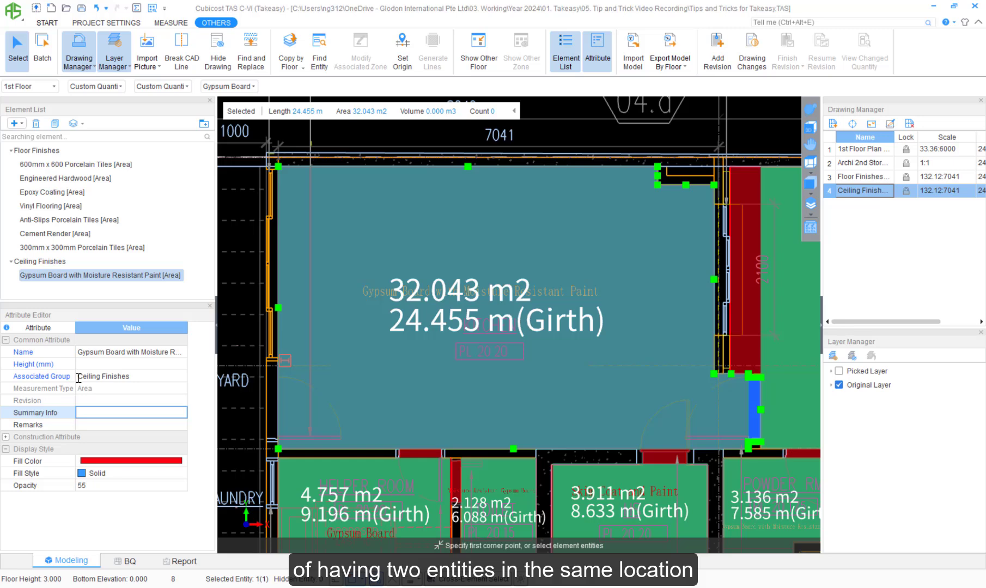